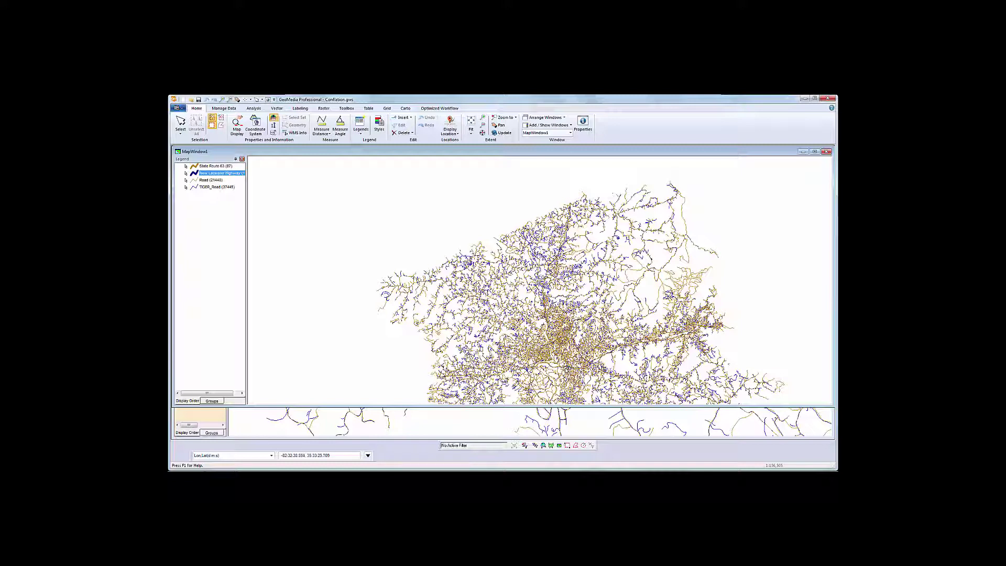
- Zoom and pan the map in close on State Route 63 and its neighbouring roads
scroll(568, 368, "up", 1)
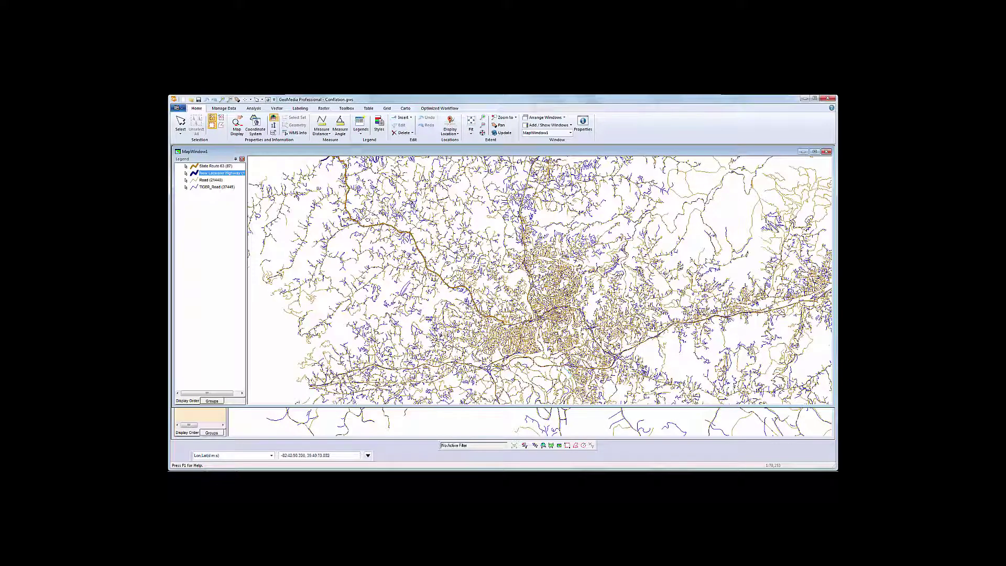
left_click(237, 99)
left_click_drag(398, 216, 400, 229)
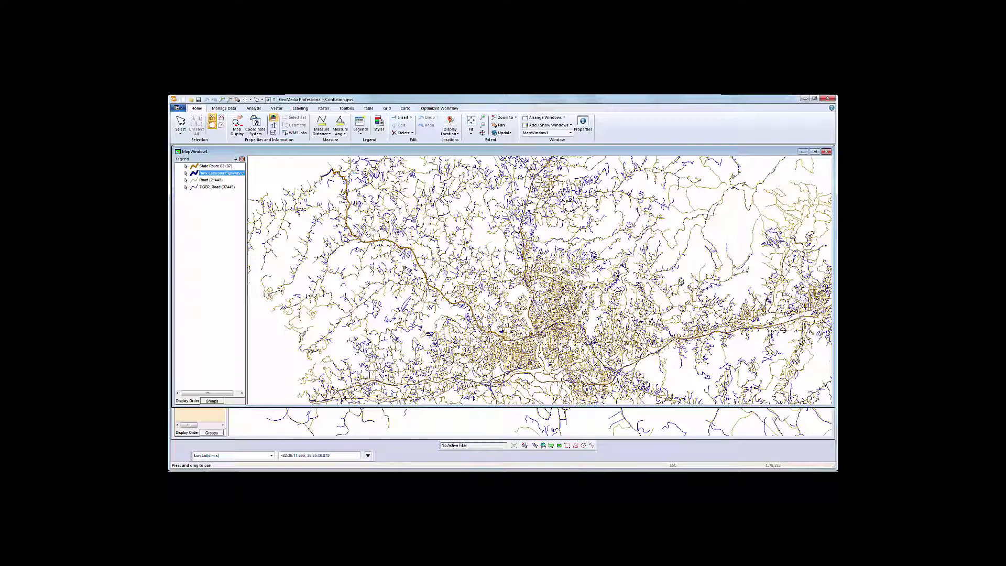
key("Escape")
scroll(365, 242, "up", 1)
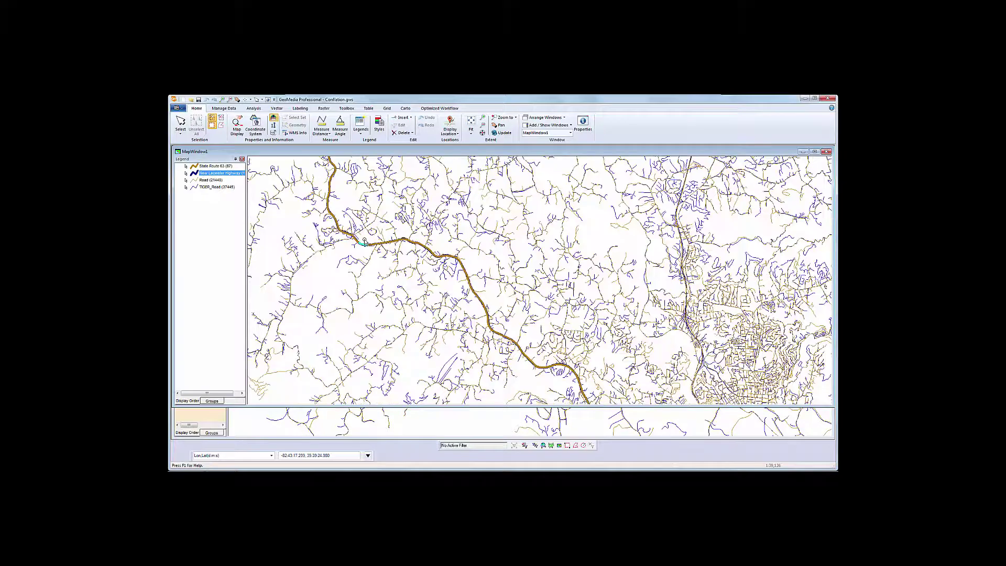
scroll(360, 241, "up", 1)
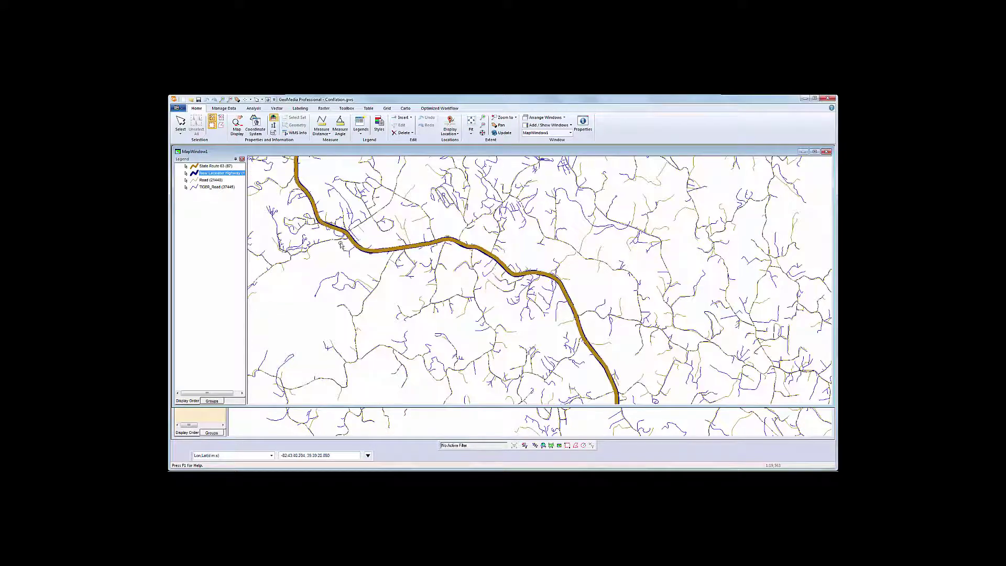
- Turn off display of the State Route 63 layer and the blue highway layer
right_click(200, 168)
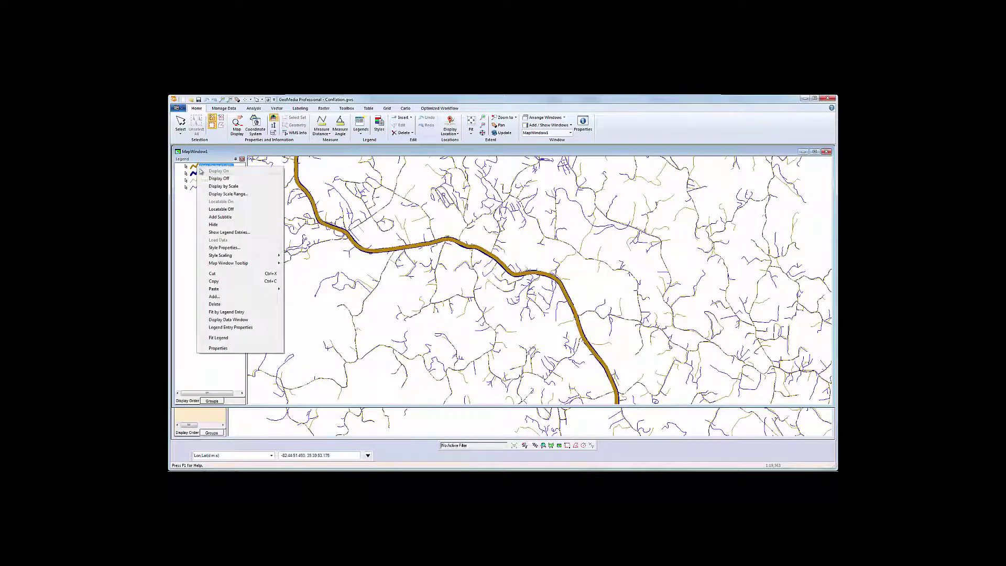
left_click(207, 178)
right_click(200, 175)
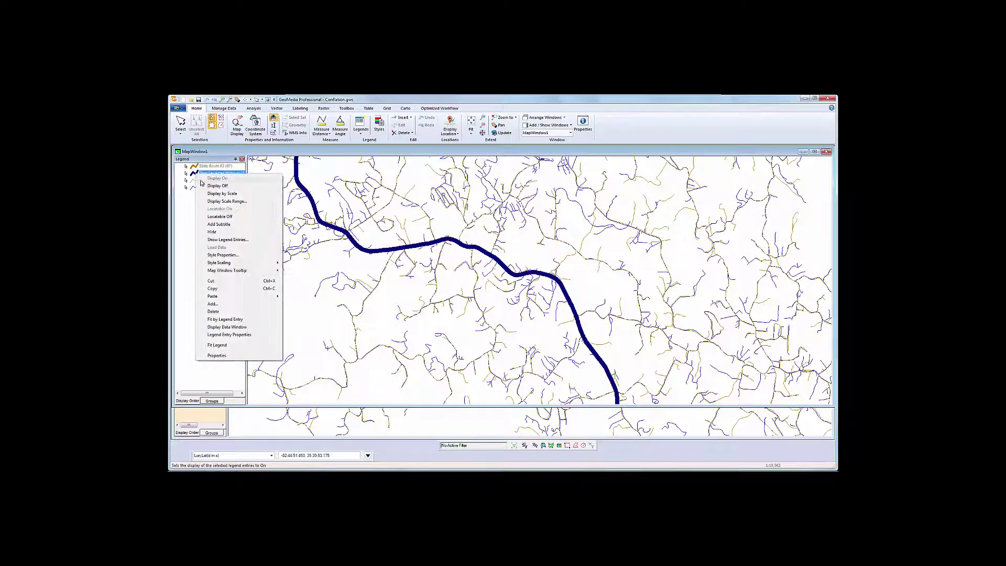
left_click(202, 185)
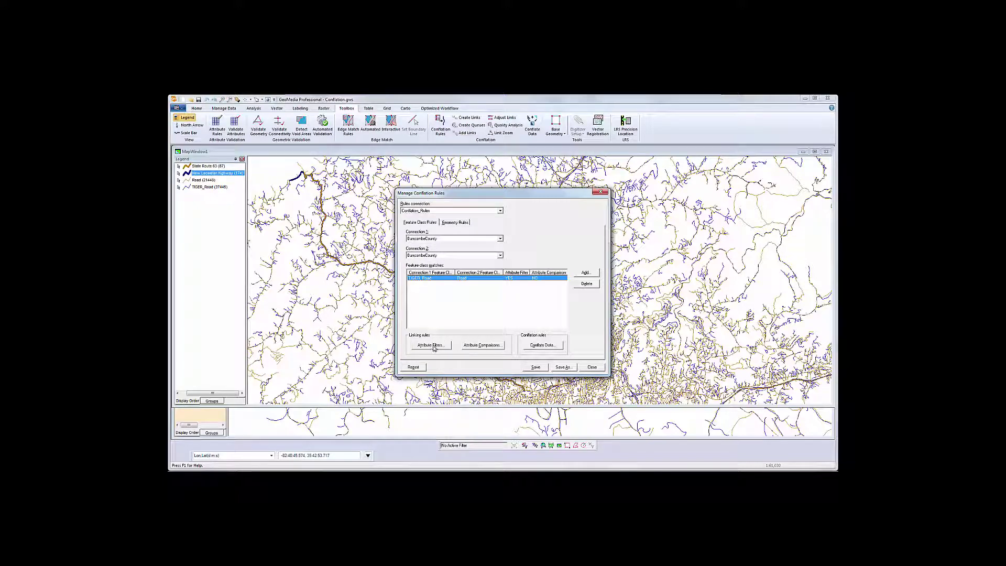
left_click(434, 347)
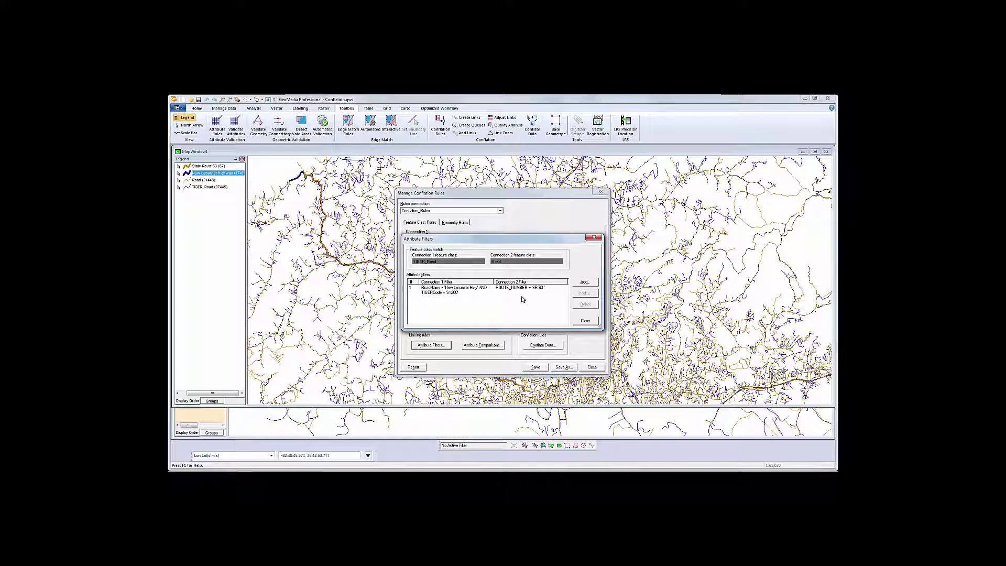
left_click(586, 321)
left_click(548, 346)
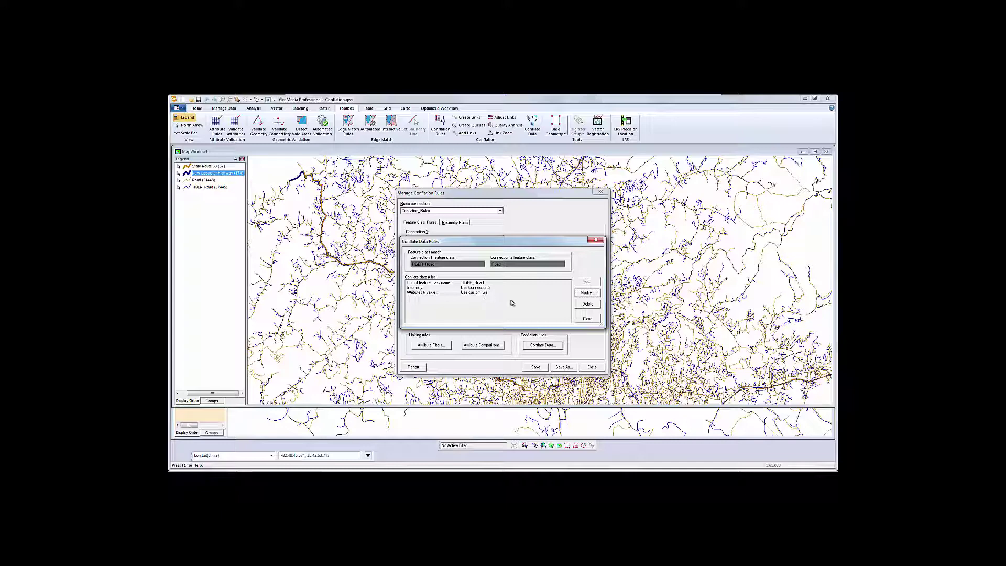
left_click(587, 318)
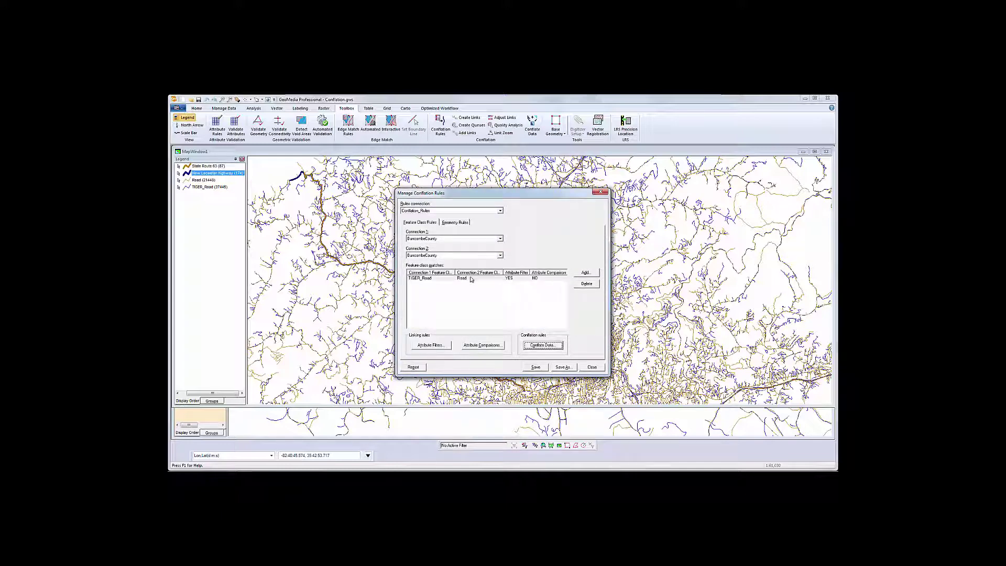
left_click(455, 222)
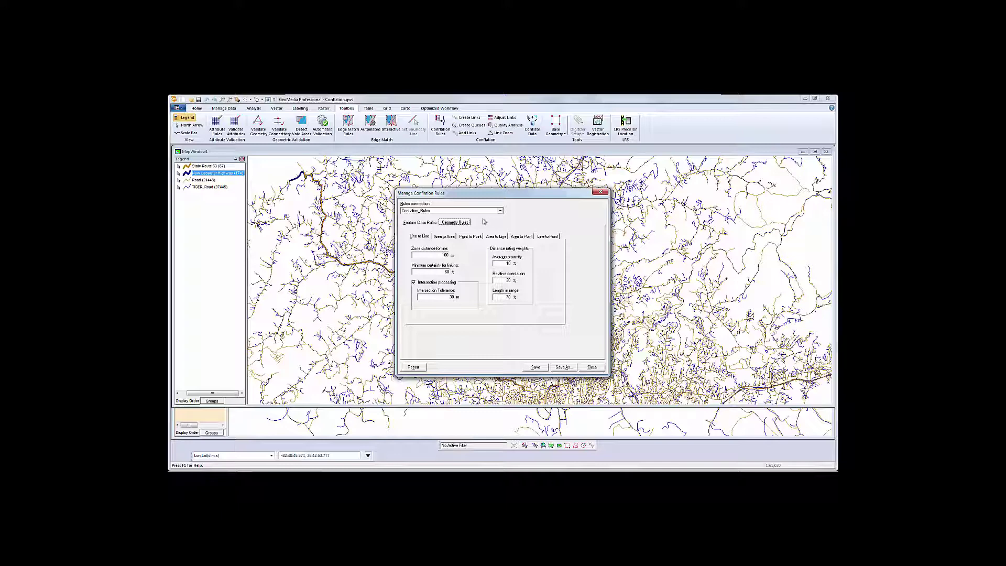
left_click(420, 223)
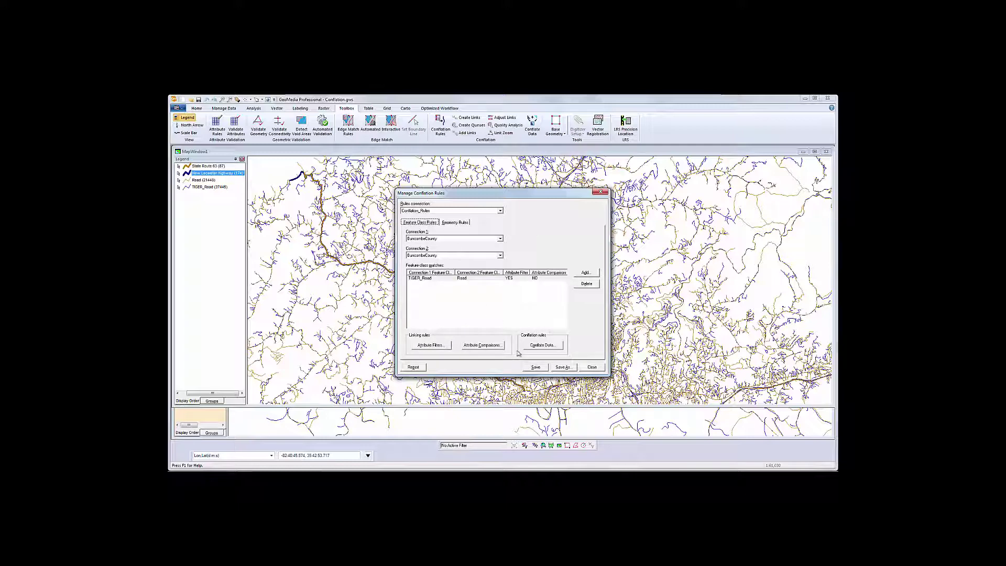
- Close the rules and link statistics, then queue the link set's 187 GMFLinear_Linked links
left_click(592, 368)
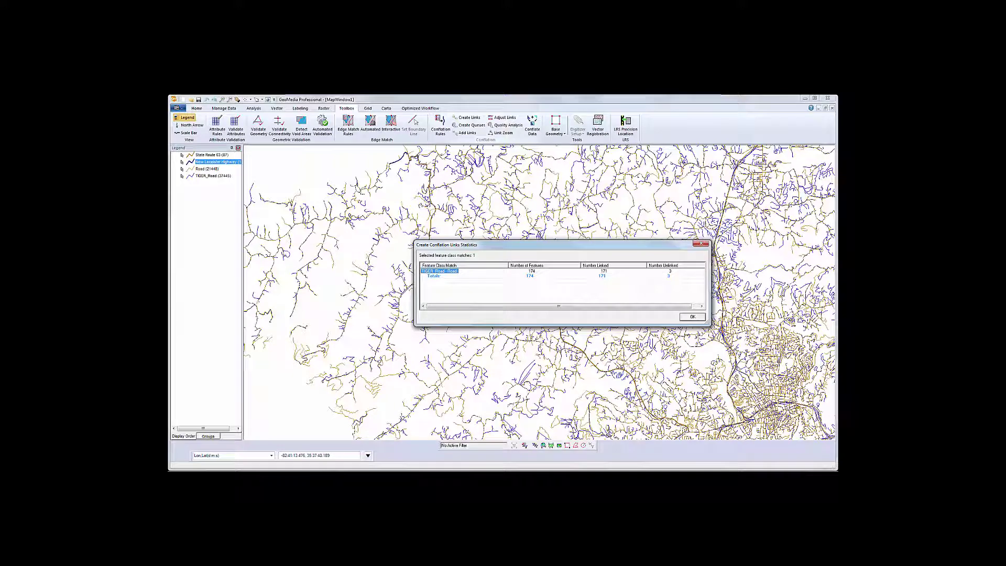
left_click(691, 317)
left_click(464, 126)
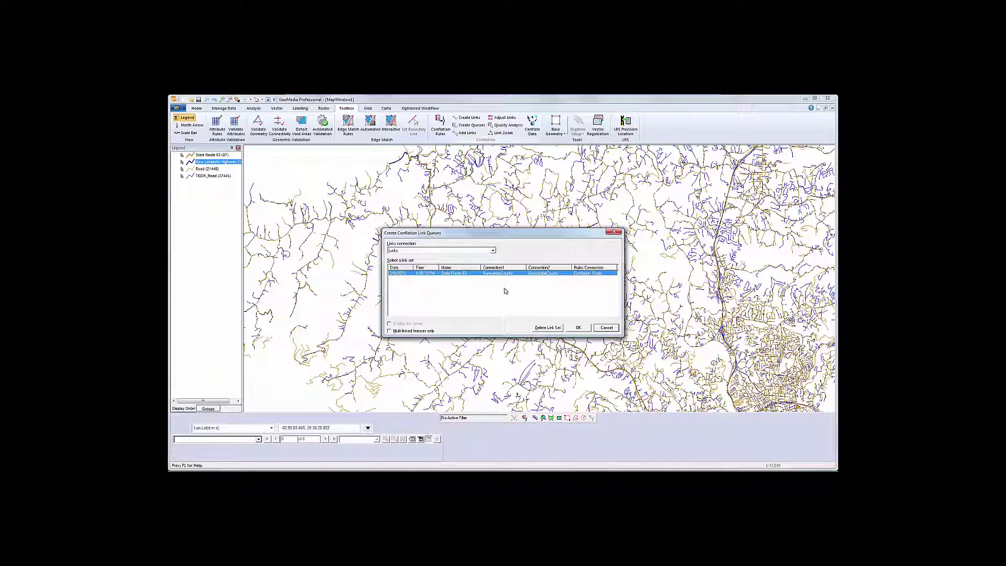
left_click(578, 328)
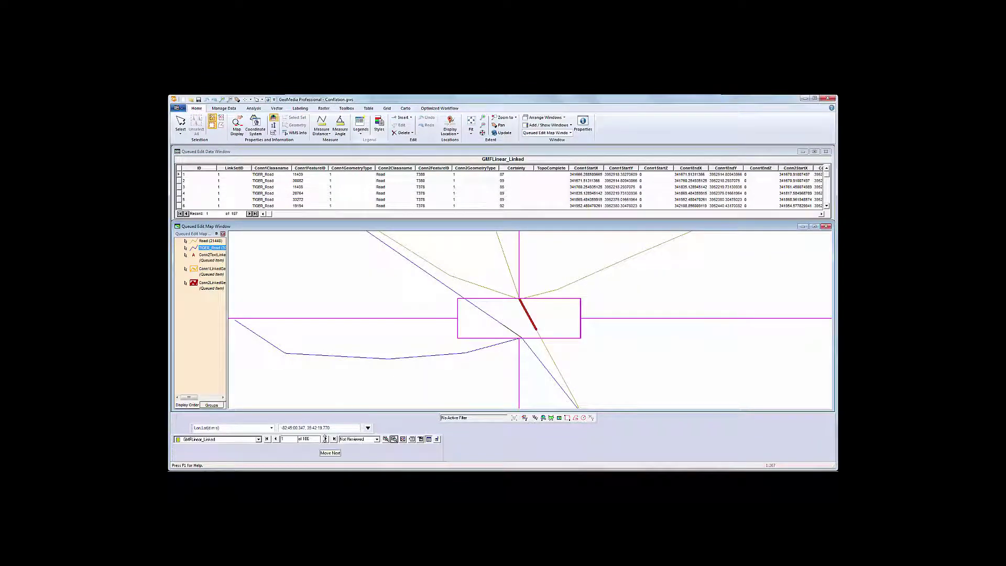
- Step forward through fifteen links in the queued edit
left_click(325, 440)
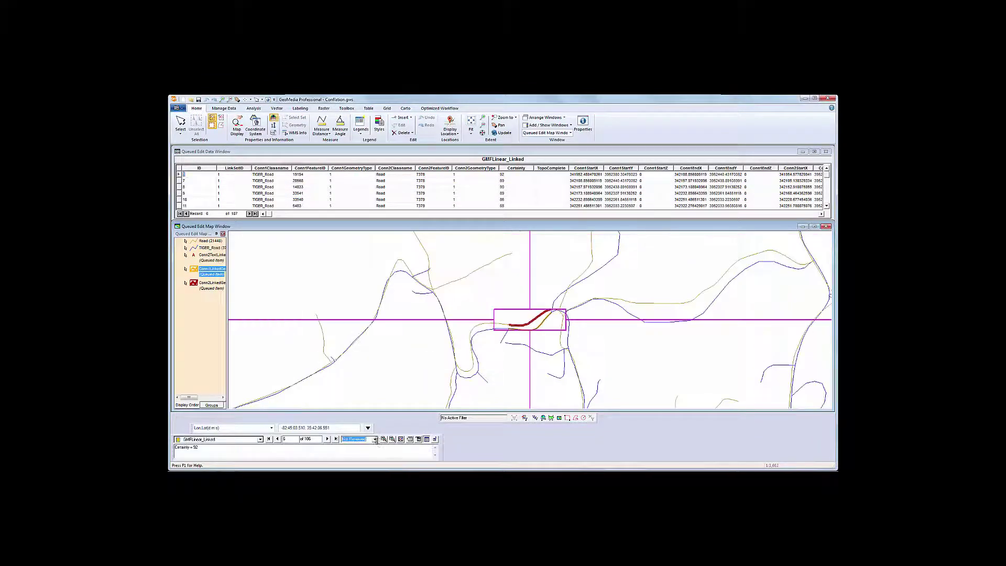
left_click(327, 439)
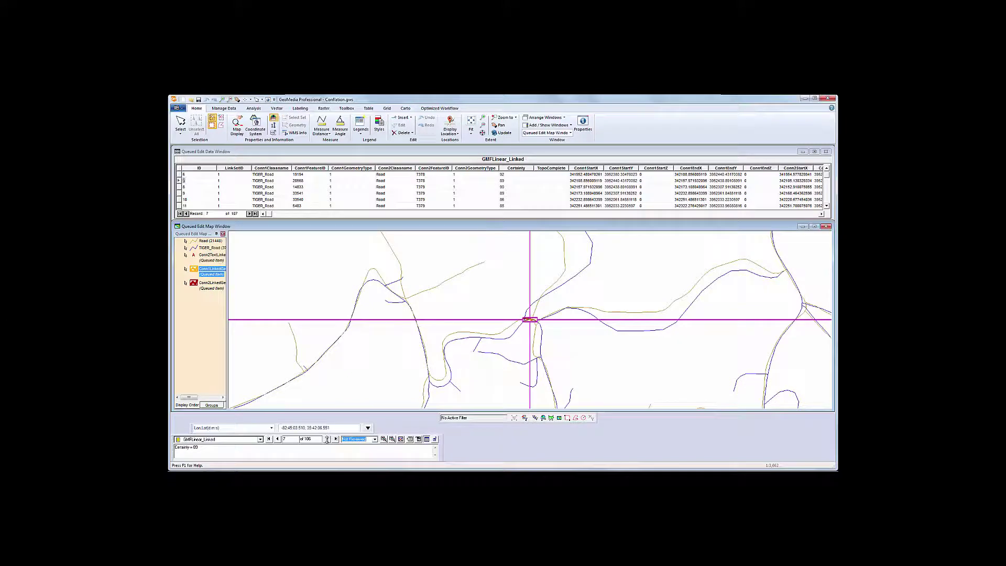
left_click(327, 440)
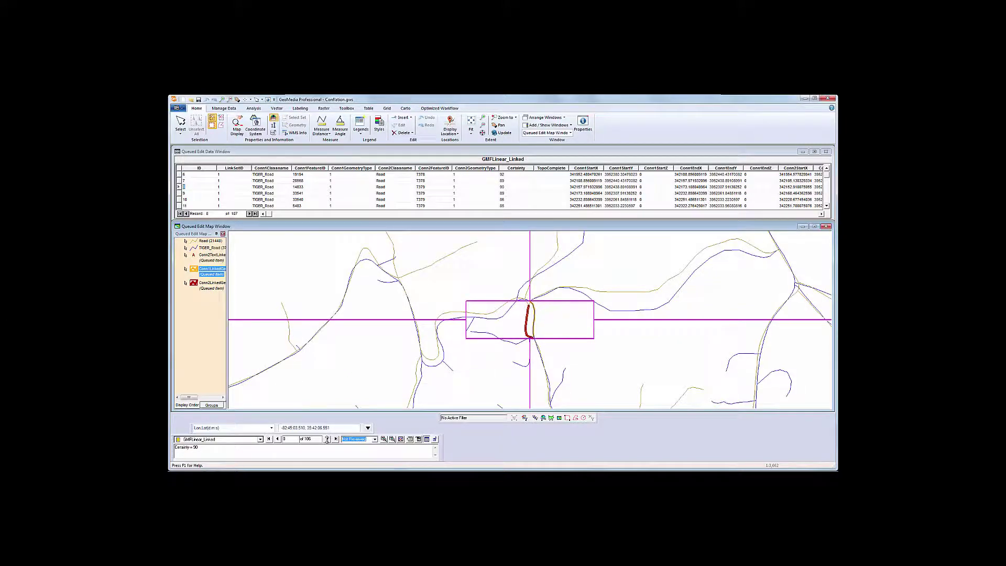
left_click(327, 439)
left_click(327, 439)
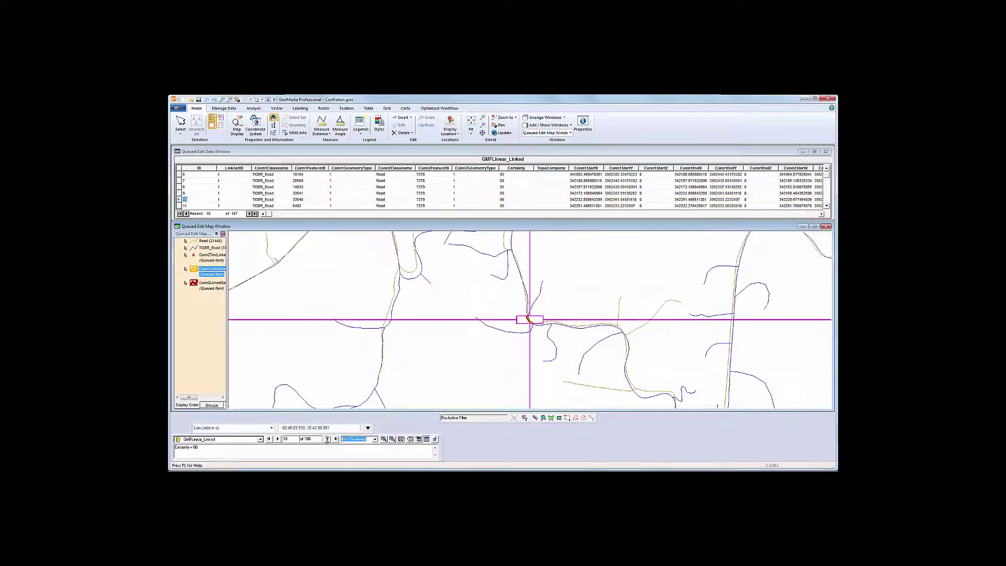
left_click(327, 439)
left_click(327, 440)
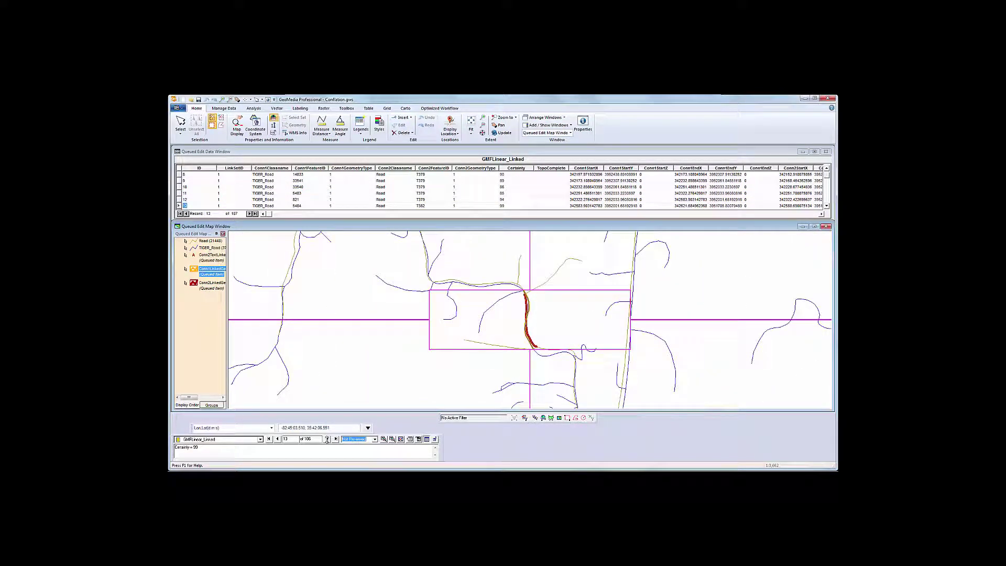
left_click(327, 440)
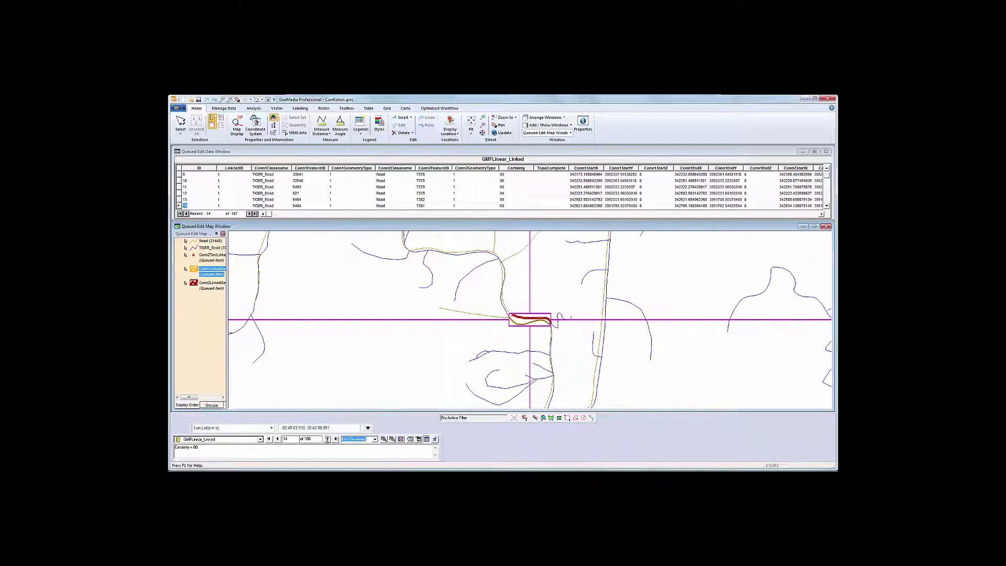
left_click(327, 439)
left_click(327, 439)
left_click(327, 439)
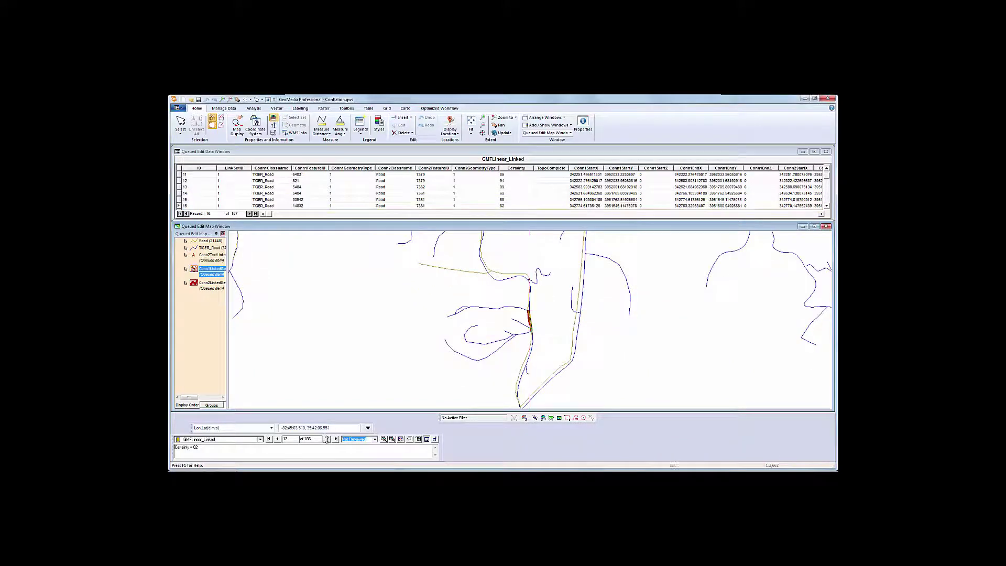
left_click(327, 439)
left_click(327, 439)
left_click(327, 440)
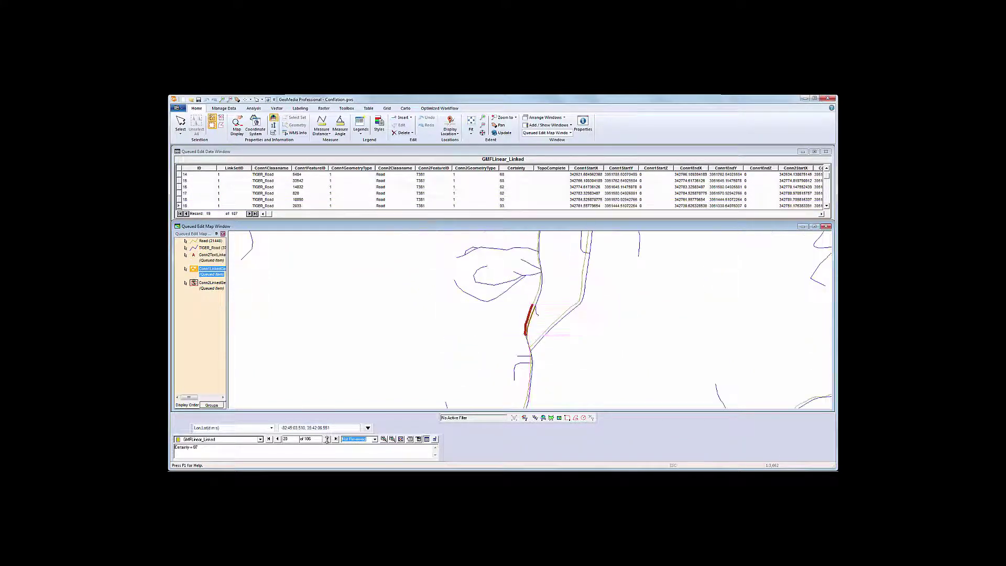
left_click(327, 439)
- Open the Queued Edit QuickStatus panel from the queue options menu
left_click(327, 439)
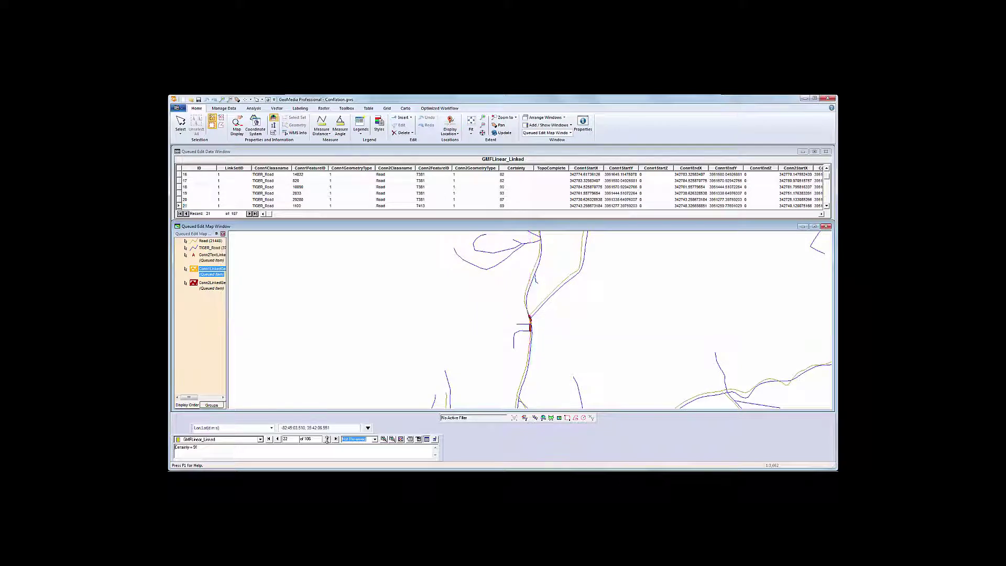
left_click(420, 439)
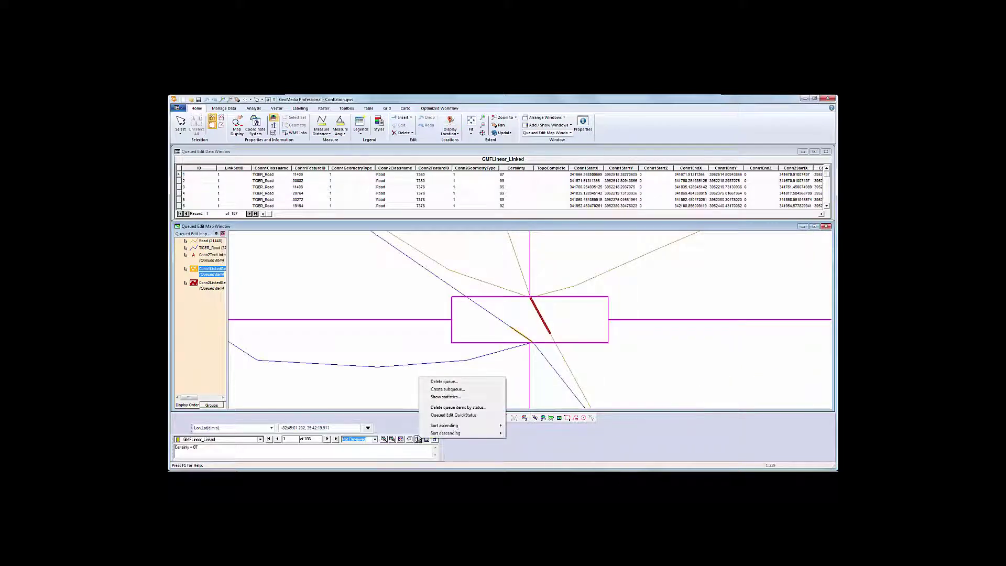
left_click(435, 415)
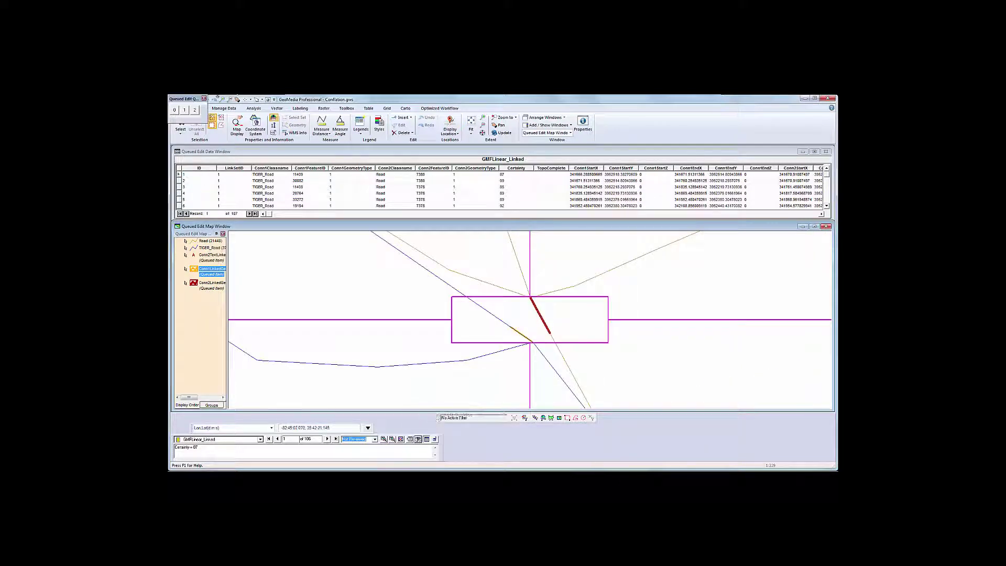
- Place the QuickStatus panel over the map and mark the current links deleted, then accepted
left_click_drag(187, 99, 358, 352)
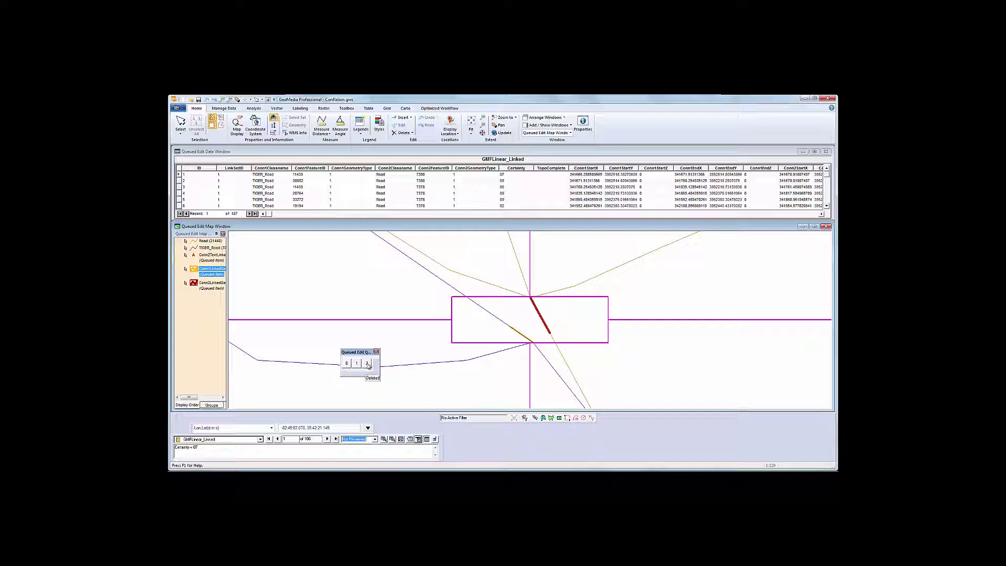
left_click(367, 364)
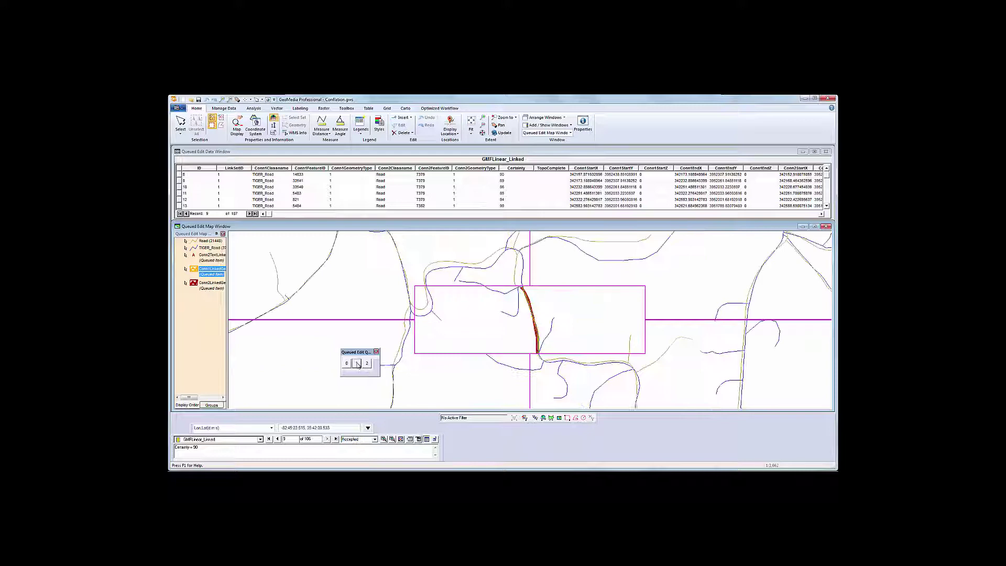
left_click(357, 364)
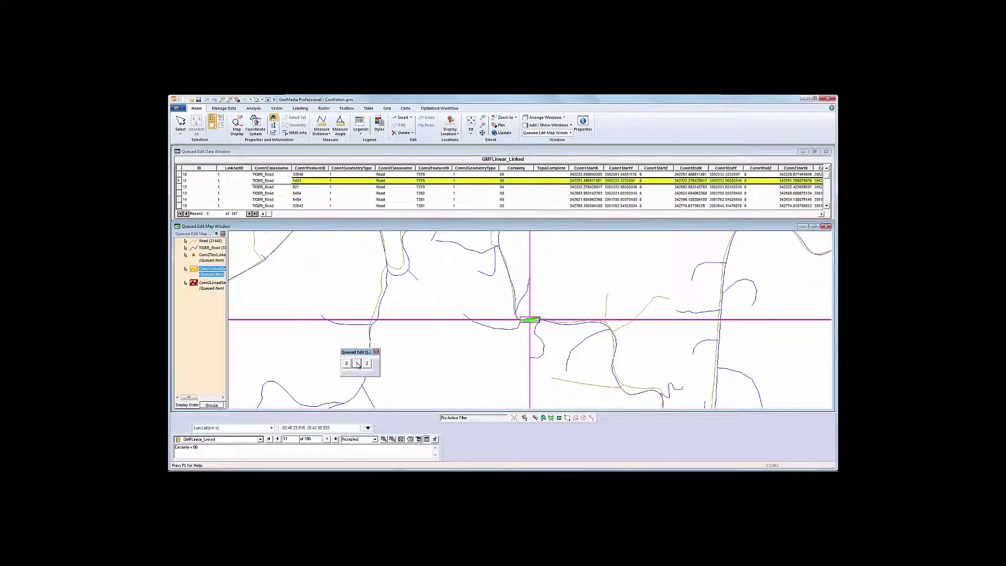
- Skip ahead five more links, then switch the queue to GMFLinear_Unlinked
left_click(356, 364)
left_click(357, 363)
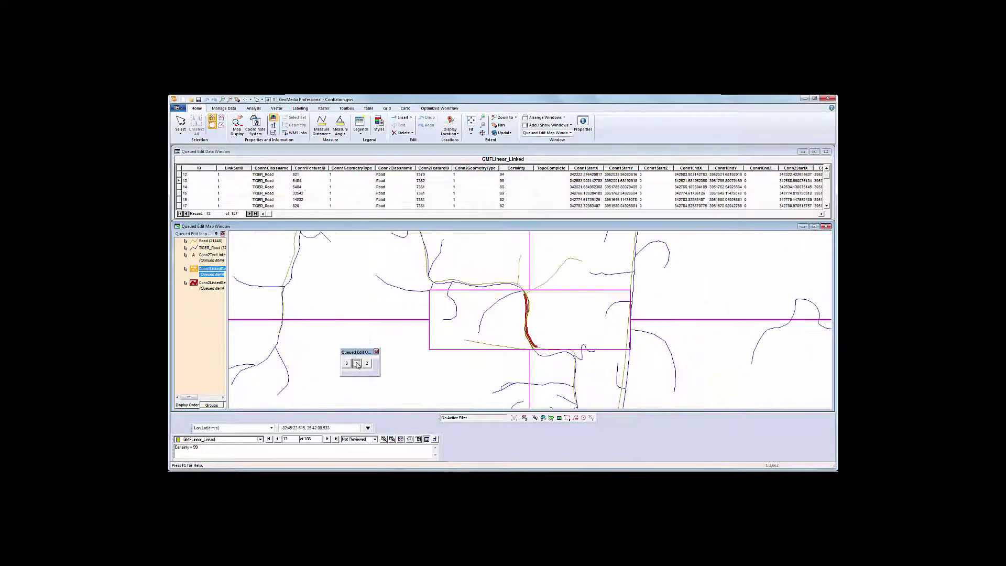
left_click(357, 364)
left_click(357, 364)
left_click(357, 364)
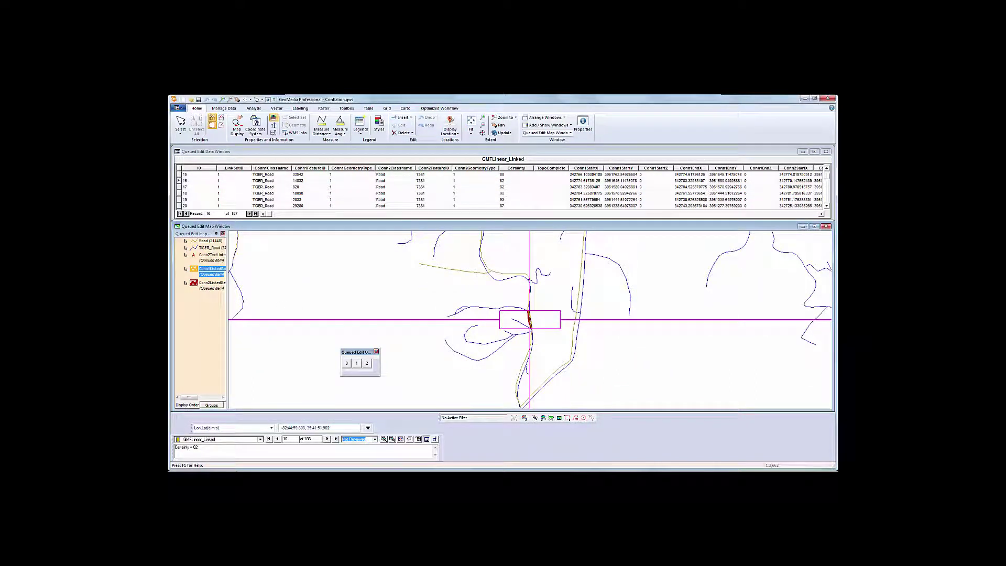
left_click(260, 439)
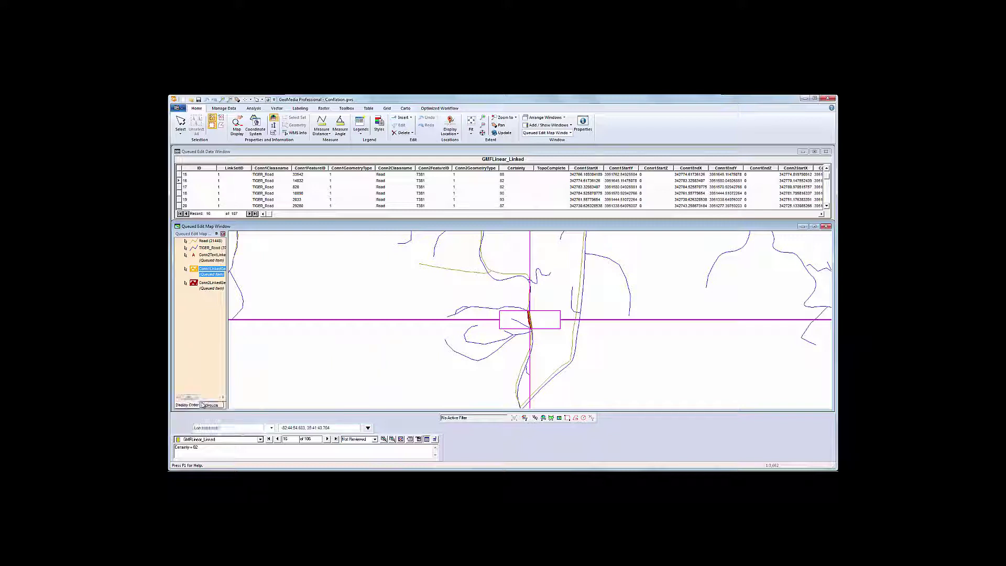
left_click(204, 405)
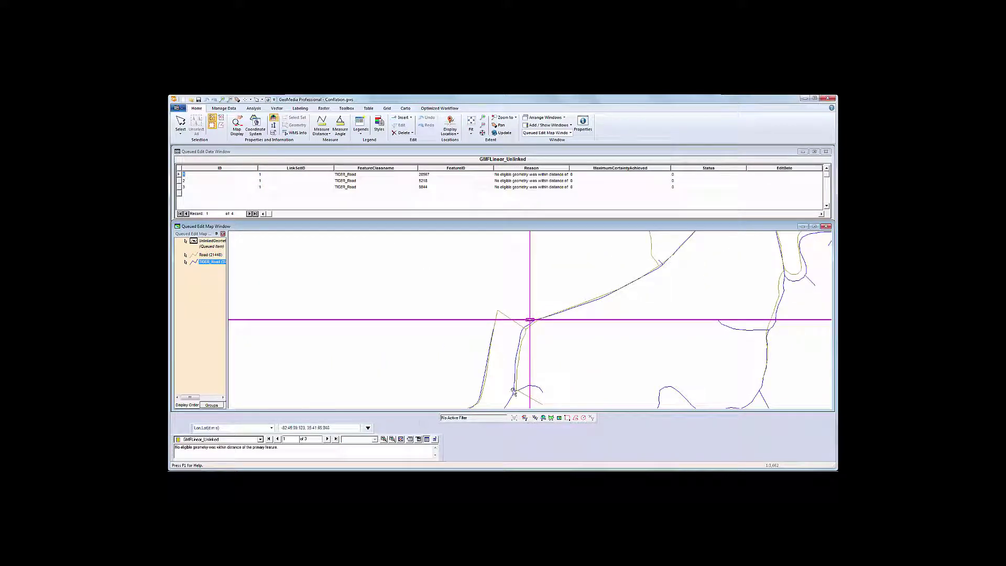
- Zoom to the first unlinked TIGER road and manually link it to its matching road
left_click(384, 440)
left_click(384, 440)
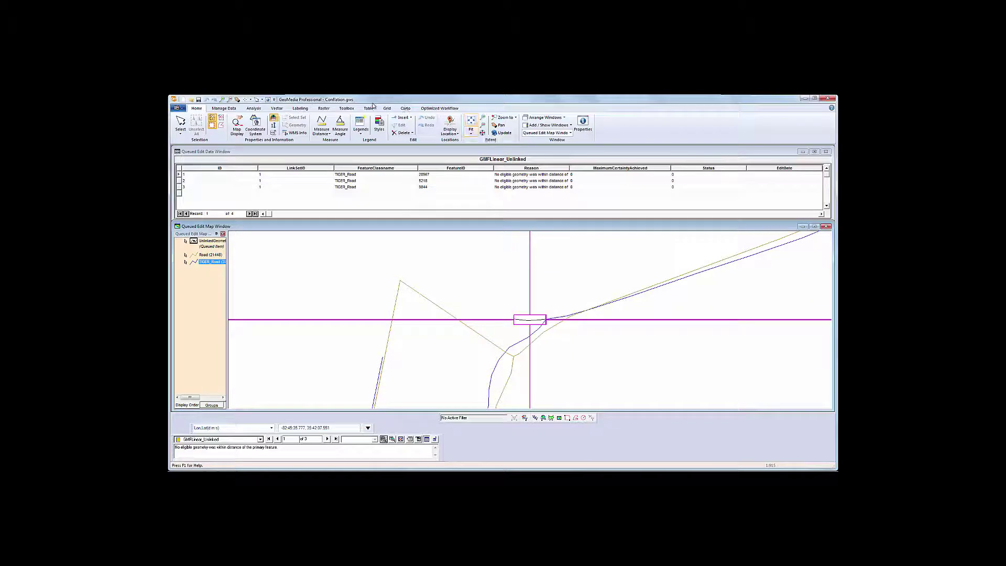
left_click(348, 109)
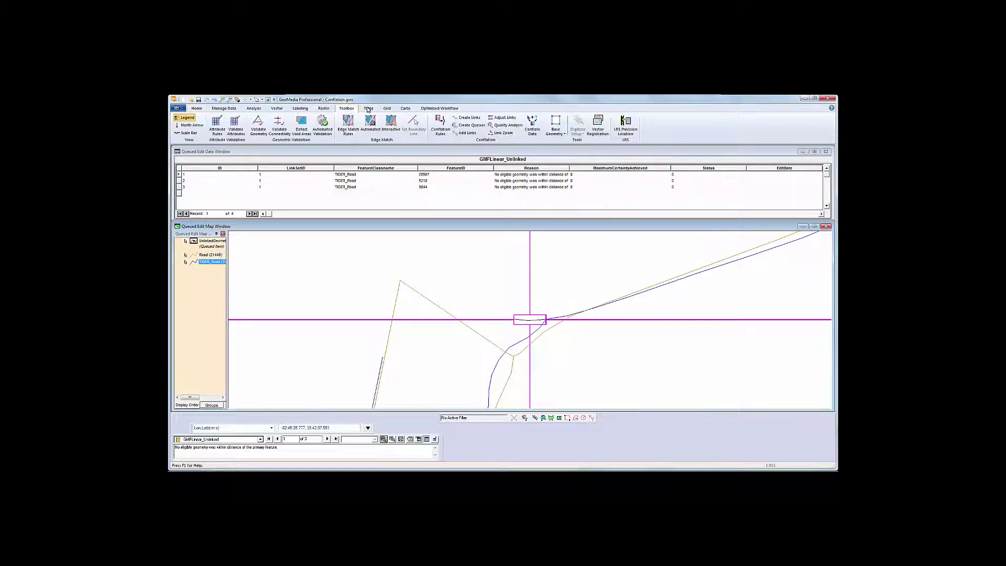
left_click(467, 134)
left_click(492, 344)
left_click(527, 318)
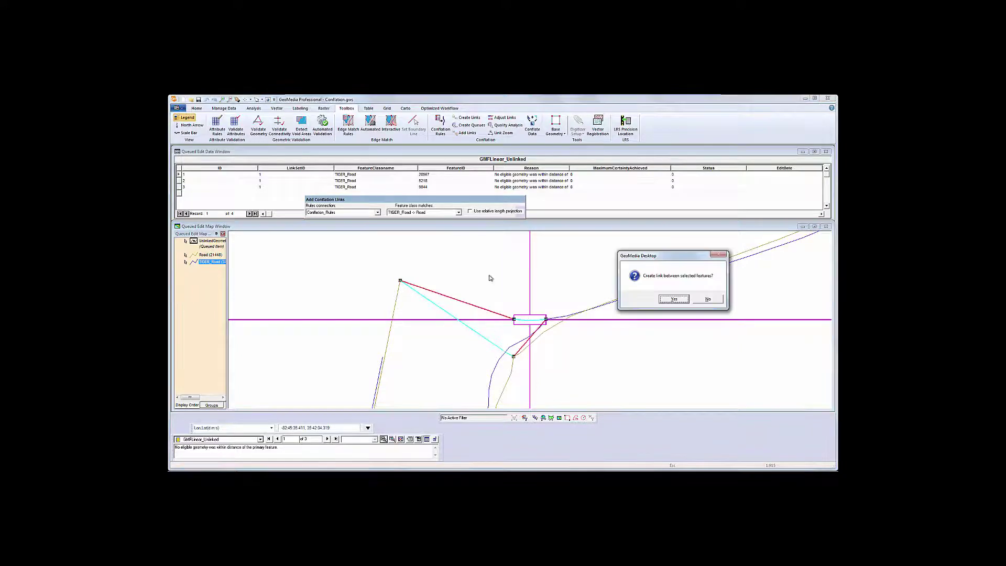
left_click(674, 299)
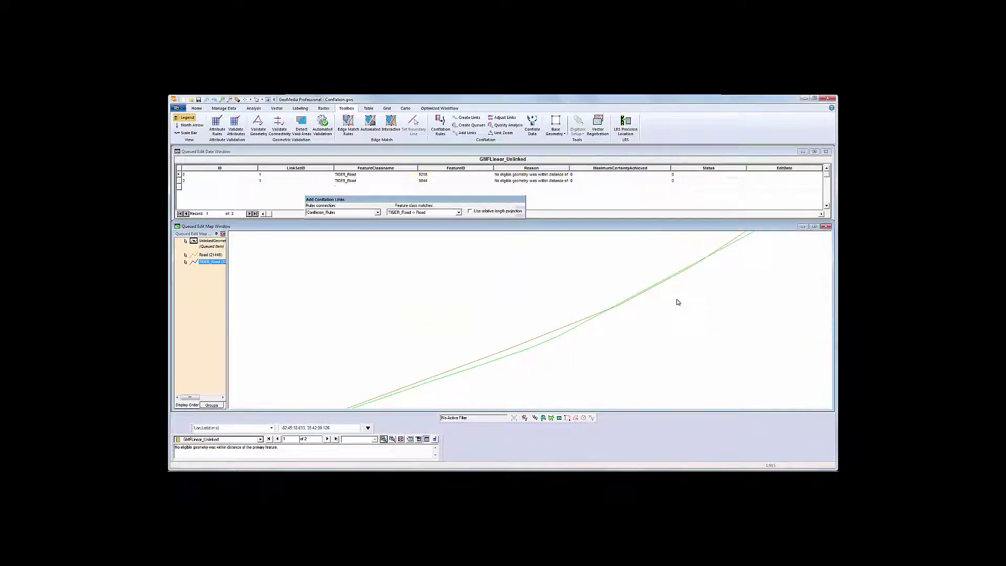
- Create a second manual link from the next unlinked road to its matching road
left_click(393, 440)
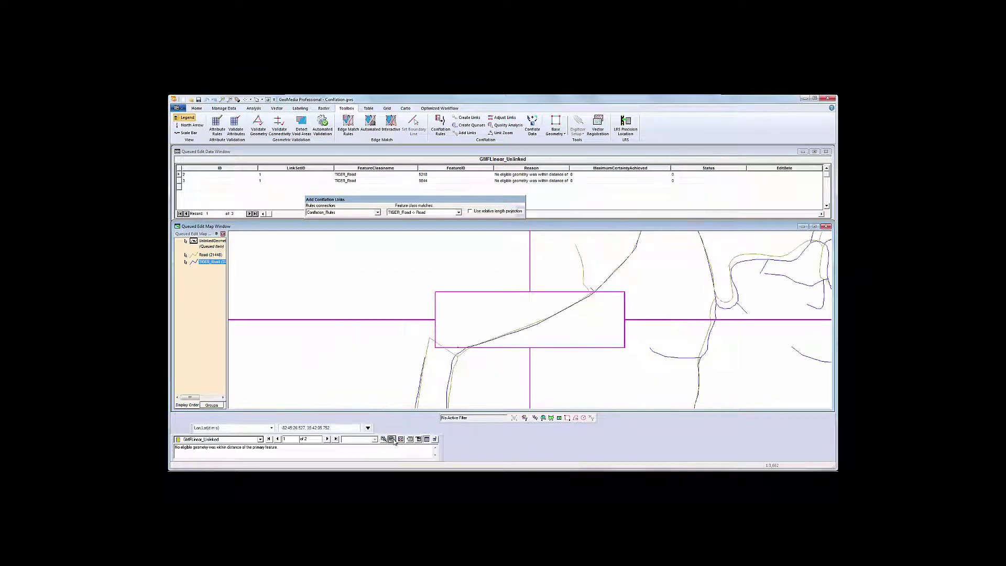
left_click(384, 439)
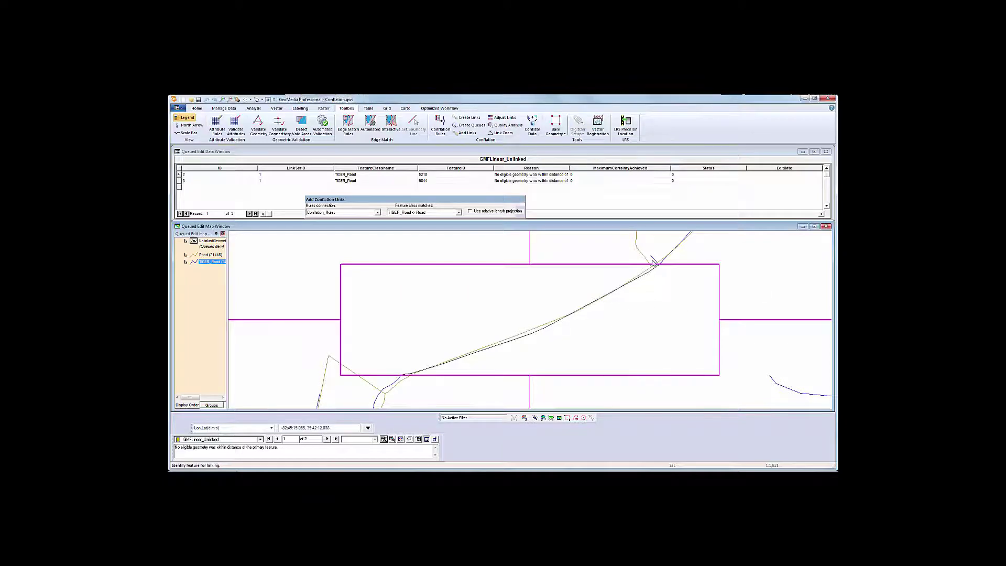
left_click(640, 278)
left_click(643, 277)
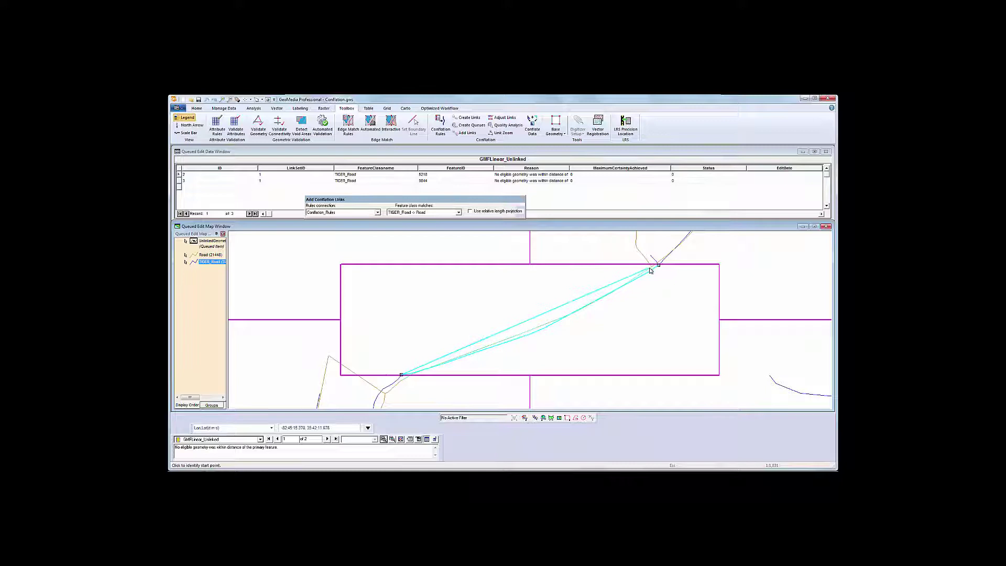
left_click(650, 270)
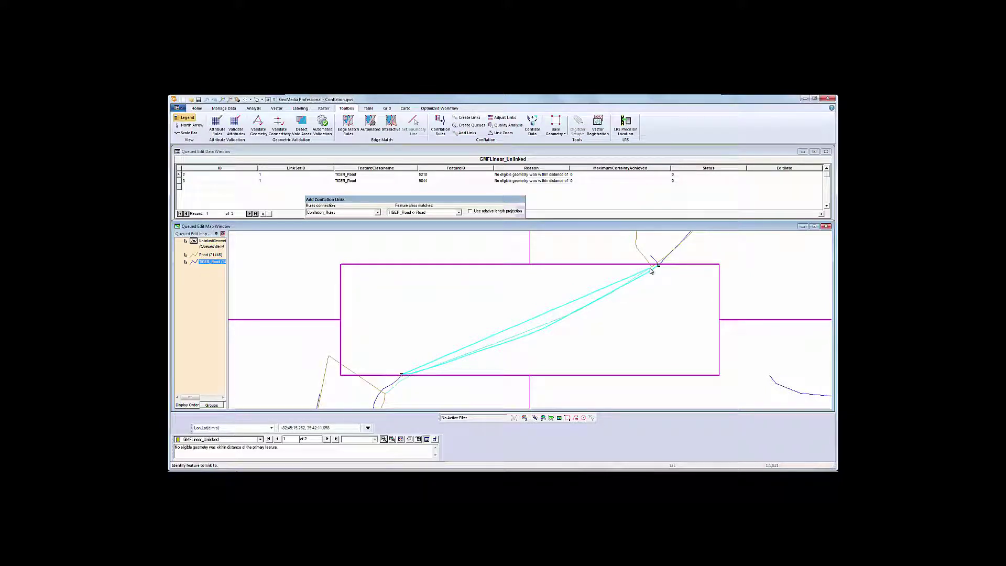
left_click(651, 270)
left_click(468, 293)
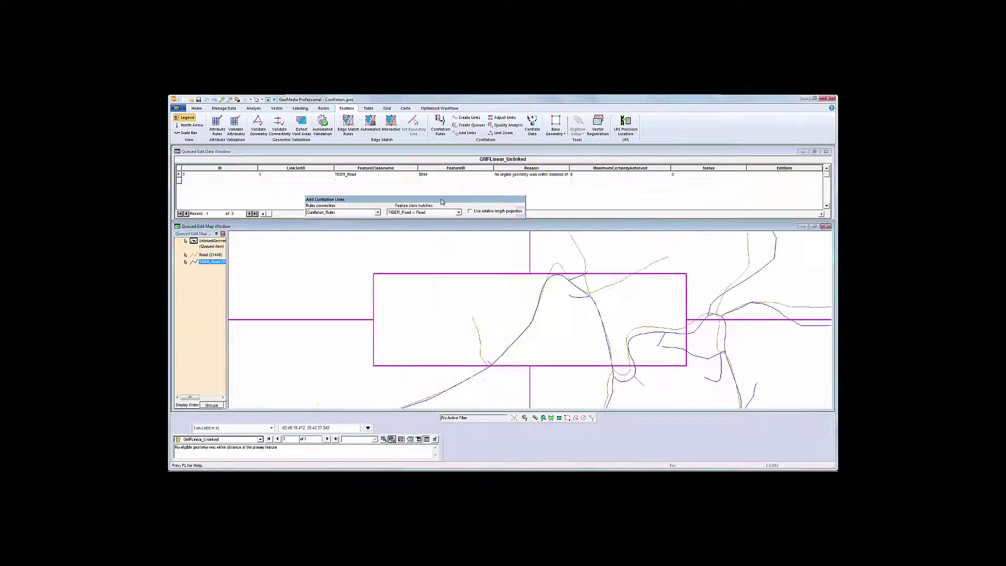
- Link the last unlinked road to its matching road and confirm creation
left_click_drag(442, 203, 522, 243)
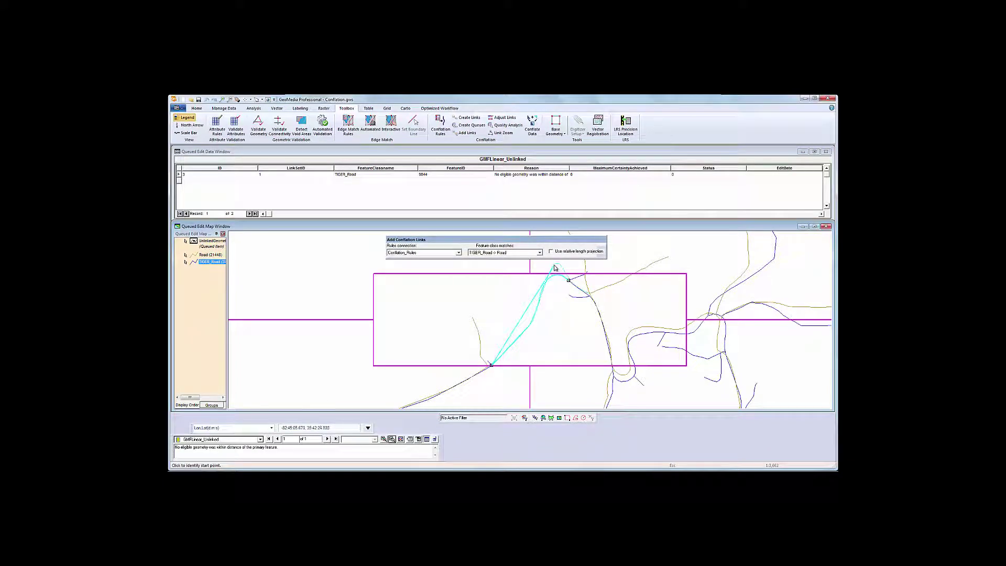
left_click(555, 268)
left_click_drag(540, 270, 380, 253)
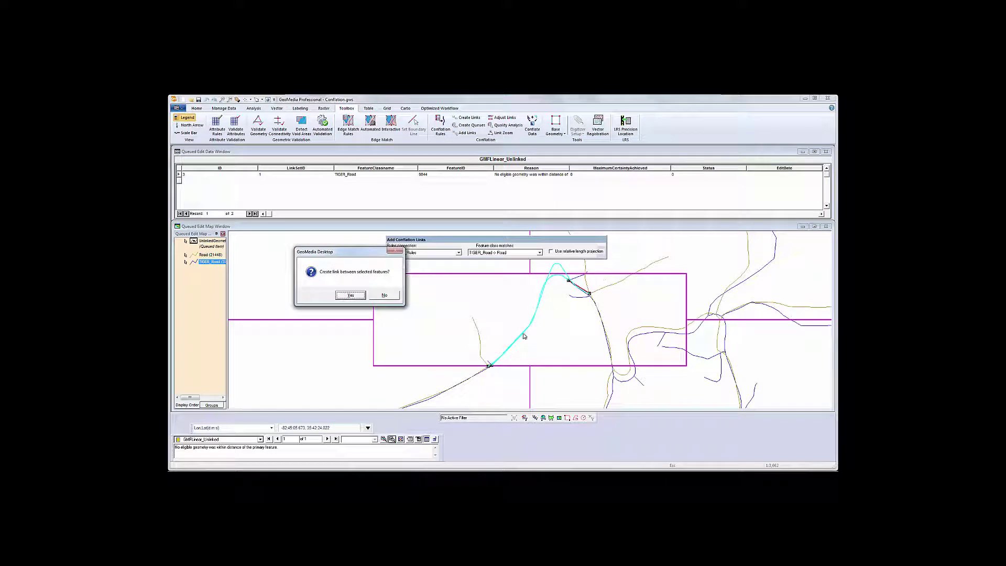
left_click(340, 297)
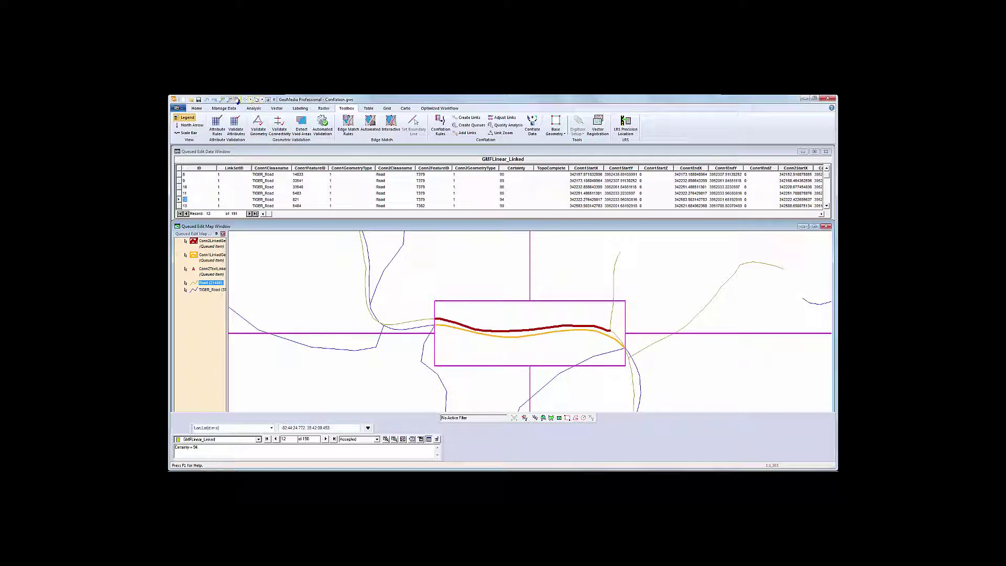
- Centre the link on screen and move its end onto the road end
middle_click(555, 265)
left_click_drag(613, 355, 469, 310)
left_click(496, 120)
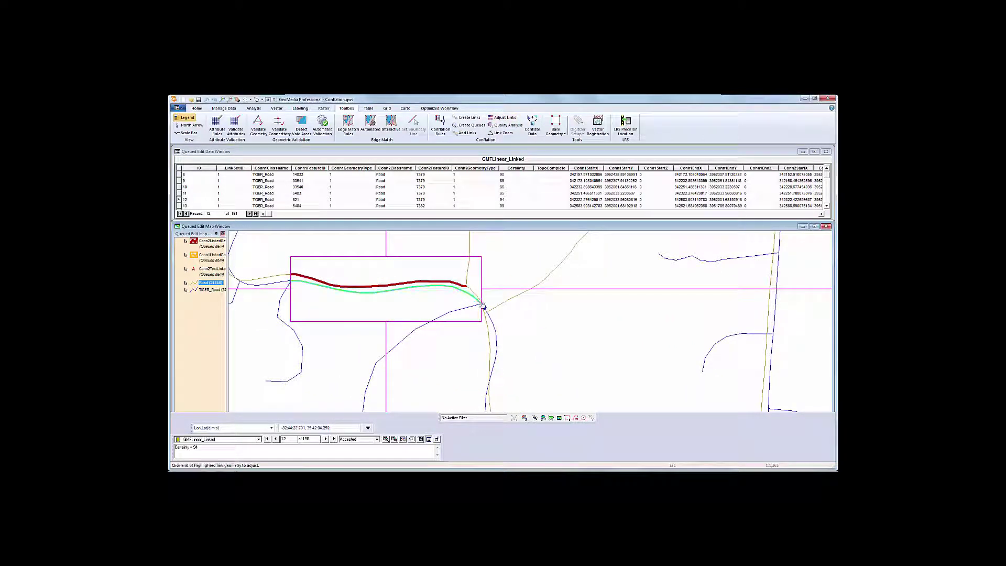
left_click(482, 306)
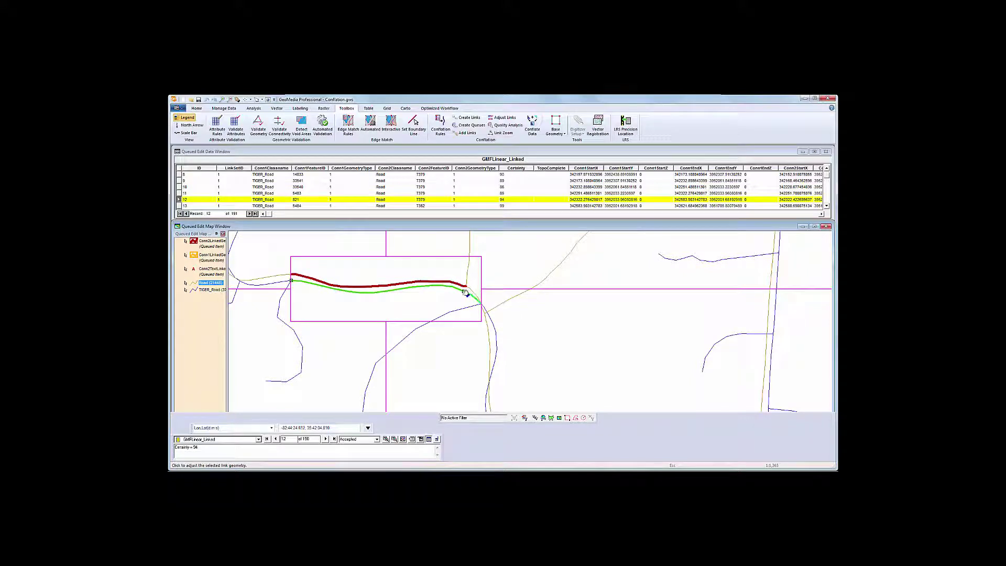
left_click(465, 292)
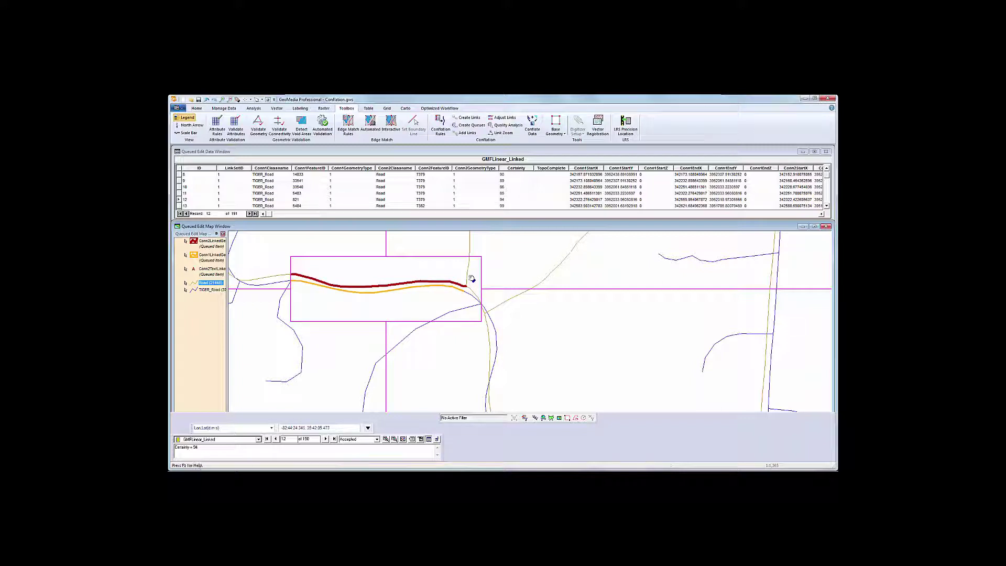
- Add a manual link between the orange and red links' right ends, raising the queue to 192
left_click(466, 133)
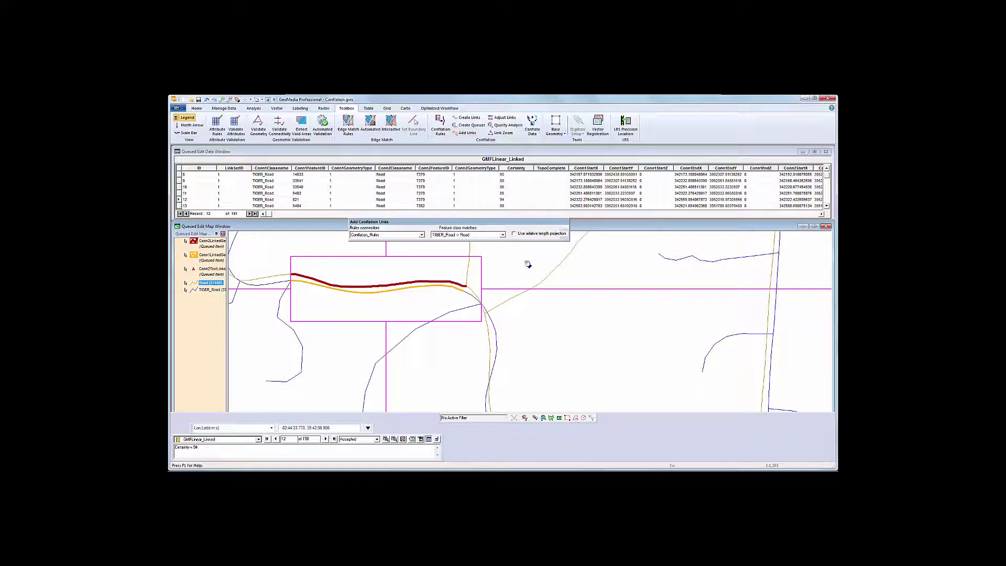
left_click(464, 291)
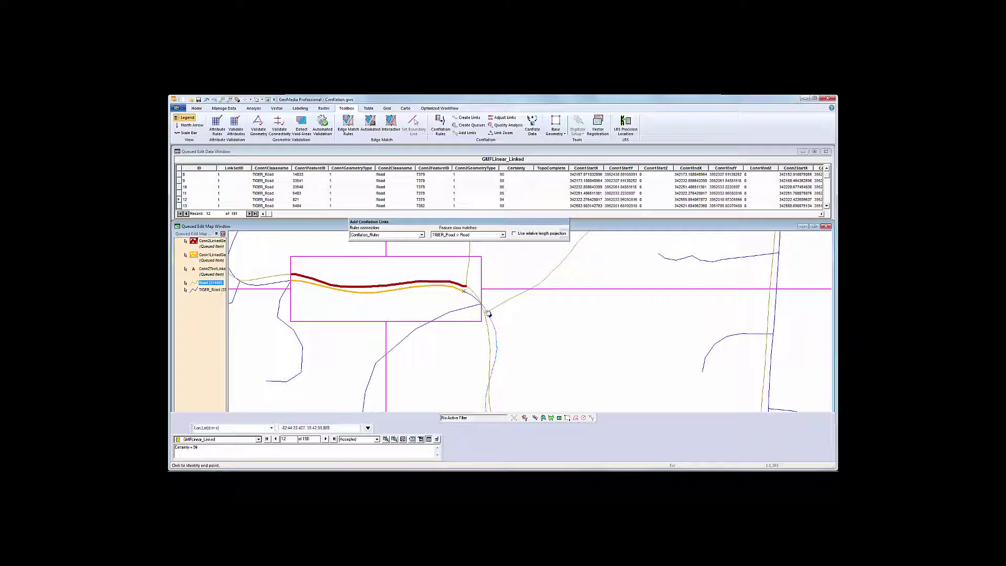
left_click(471, 289)
left_click(501, 312)
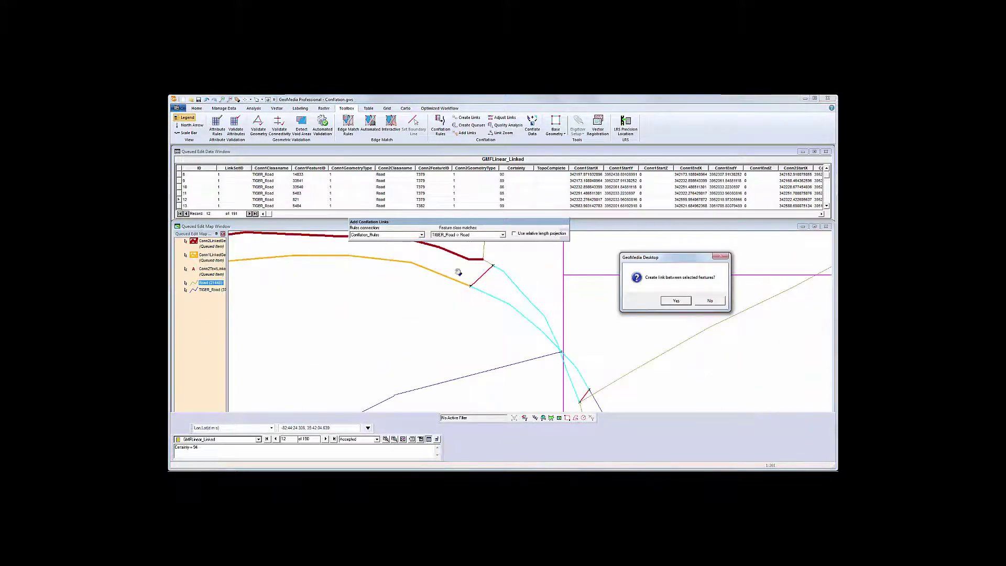
left_click(676, 300)
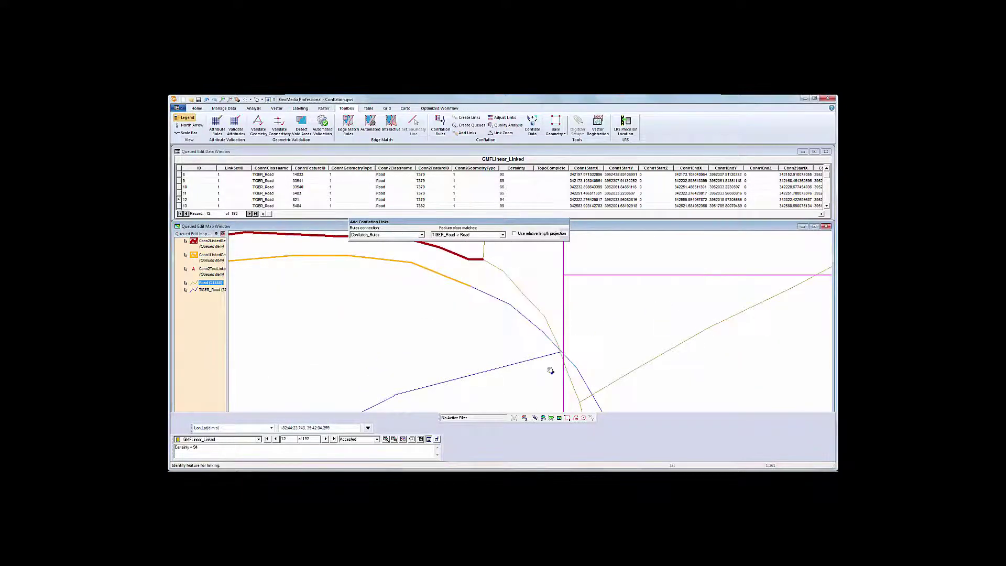
- Step forward and back through neighbouring linked records, zooming out for context
left_click(327, 441)
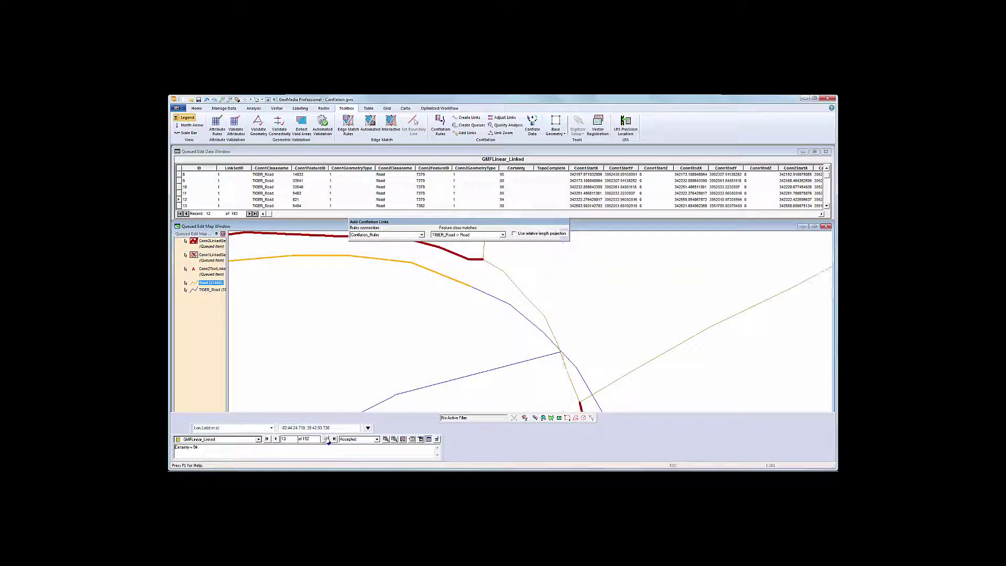
left_click(394, 439)
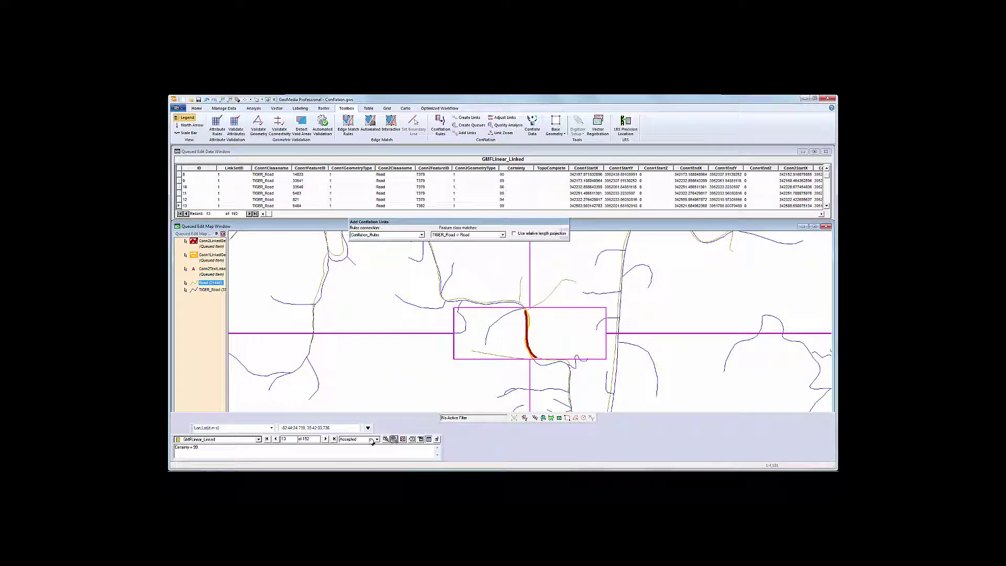
left_click(276, 439)
left_click(276, 439)
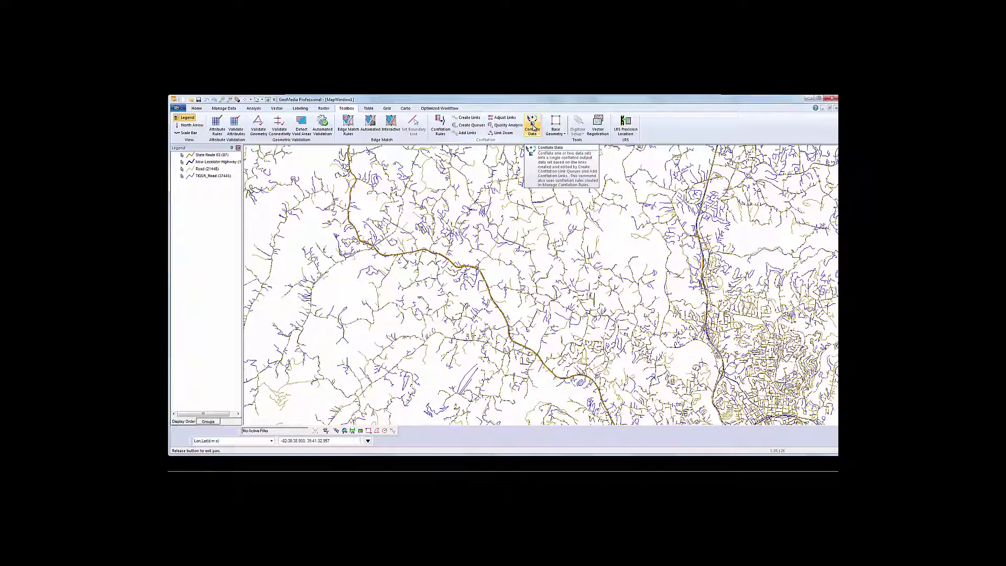
- Run Conflate Data on the State Route 63 link set with output to Conflation_Output
left_click(533, 128)
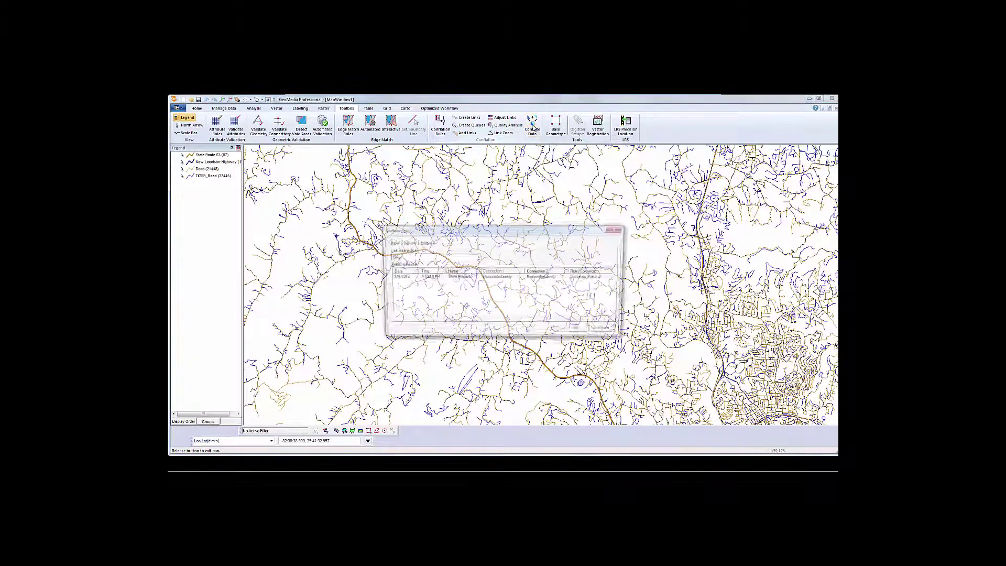
left_click(449, 278)
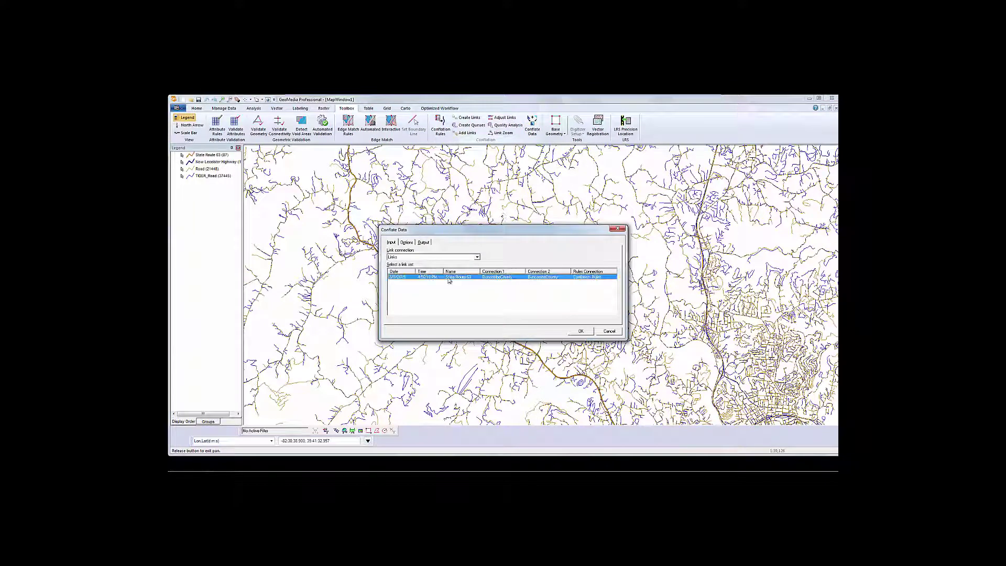
left_click(408, 242)
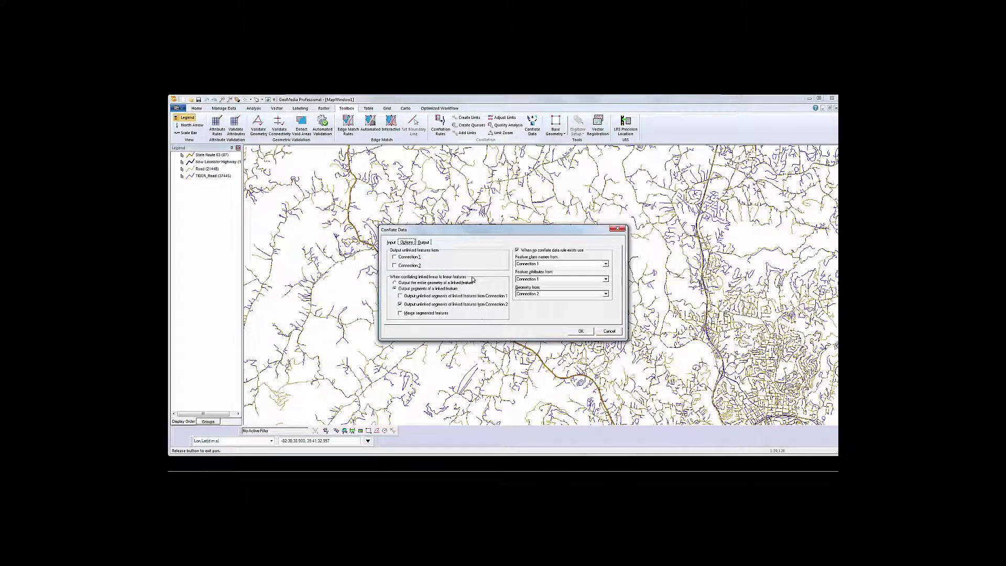
left_click(424, 243)
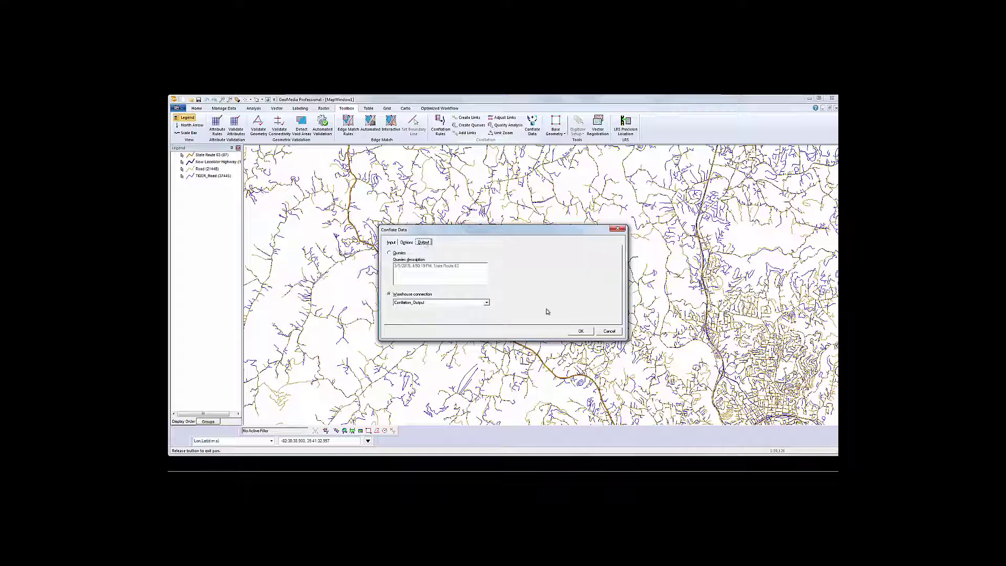
left_click(580, 332)
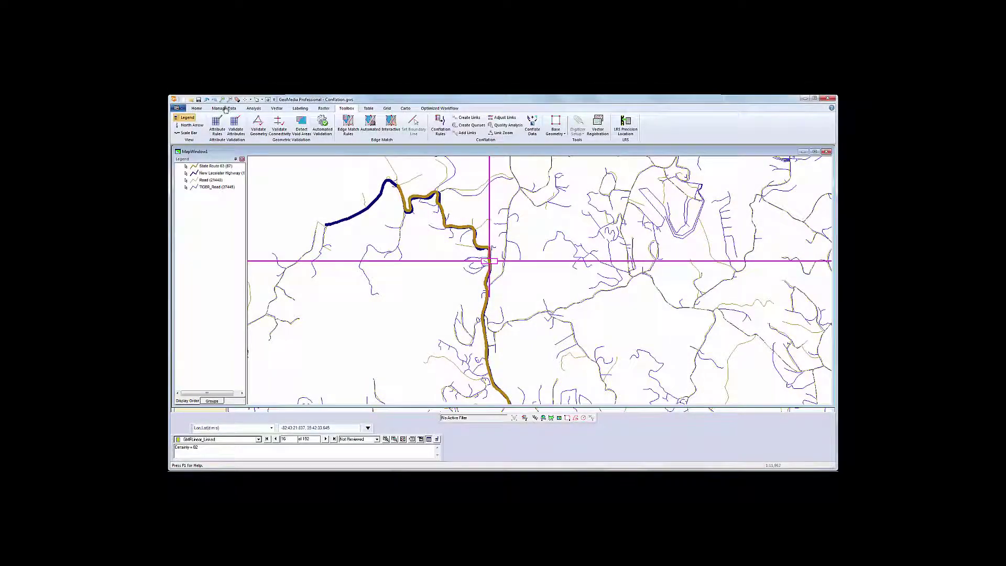
- Add Conflation_Output's TIGER_Road to the legend and begin renaming the new TIGER_Road (192) entry
left_click(197, 109)
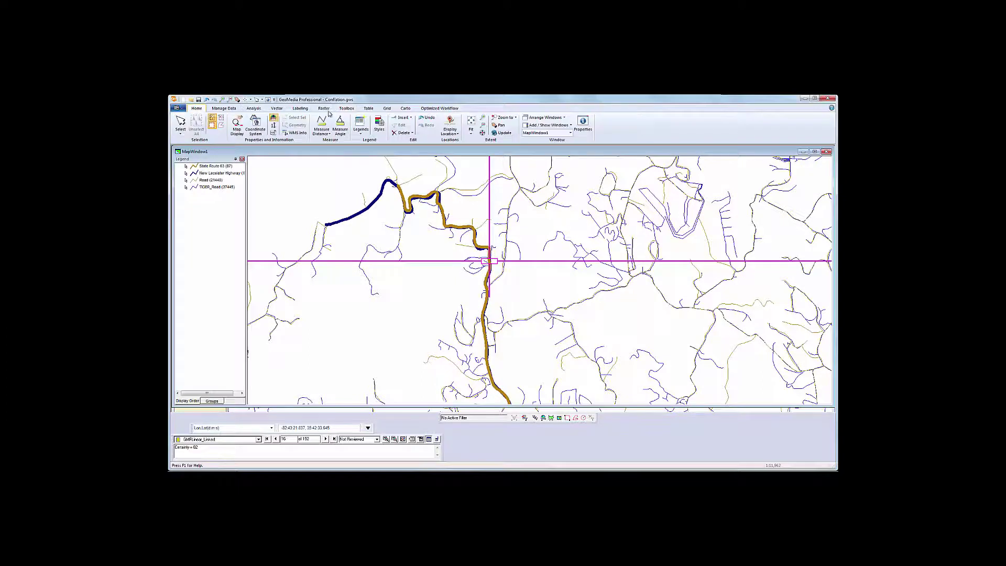
left_click(361, 131)
left_click(367, 148)
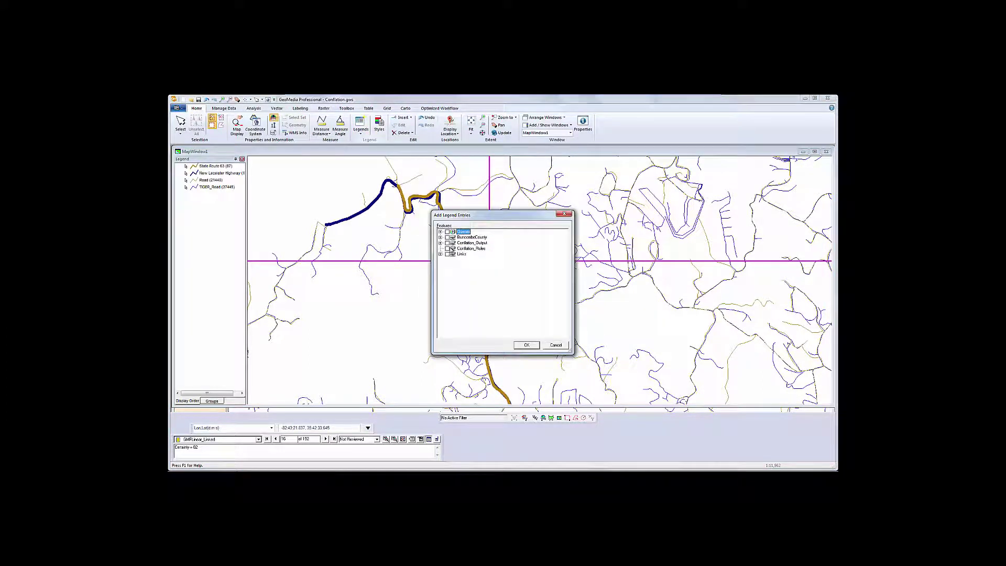
left_click(440, 243)
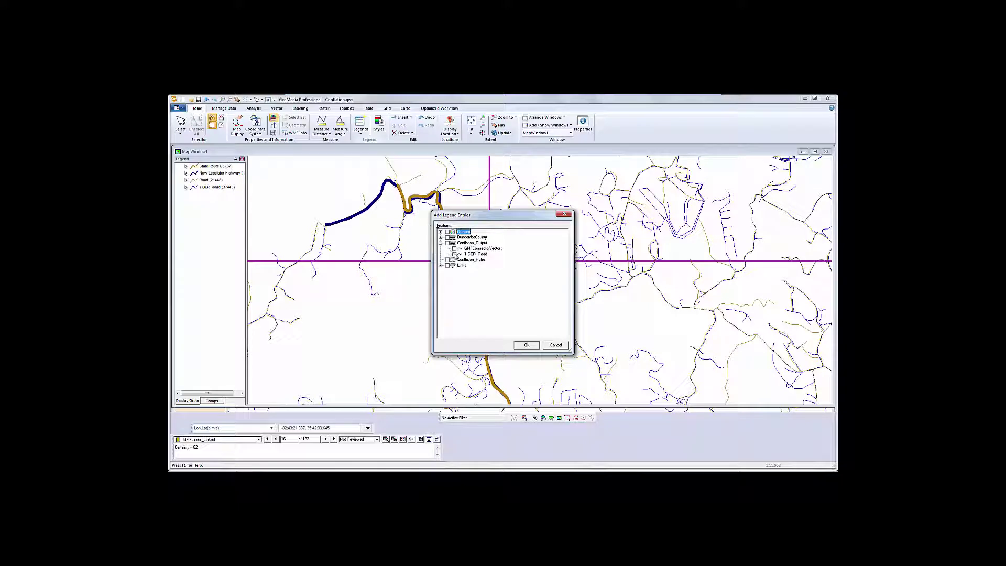
left_click(527, 346)
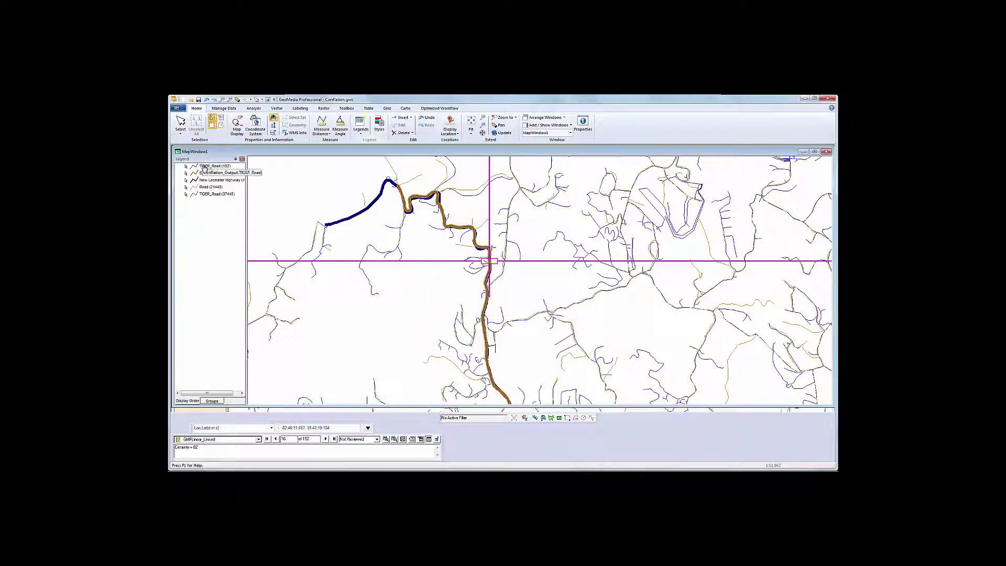
left_click(204, 167)
left_click(204, 167)
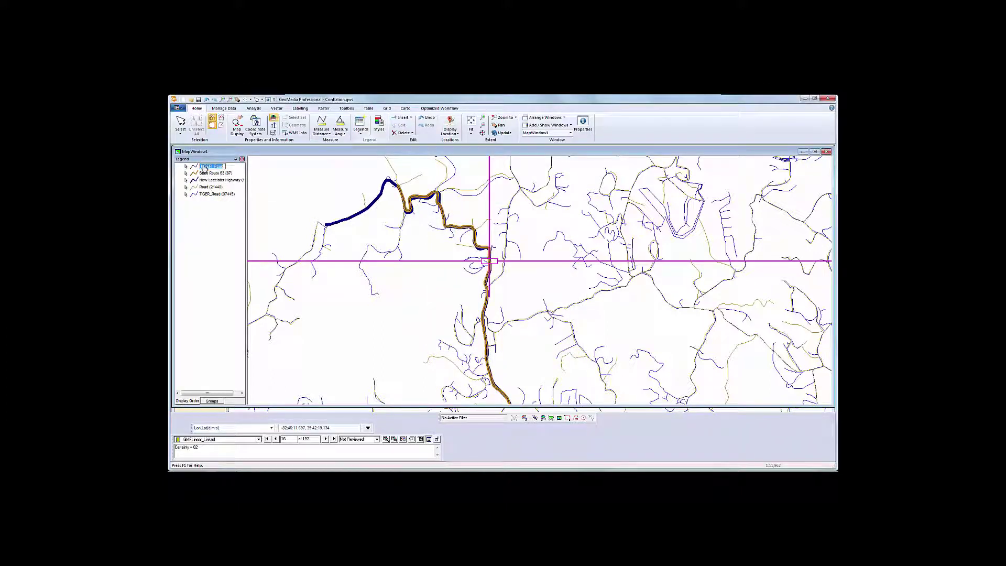
- Rename the entry 'Conflated Results' and check a road's ROUTE_NUMBER (SR 63) and TIGERCode attributes
type("Conflated Results")
key("Return")
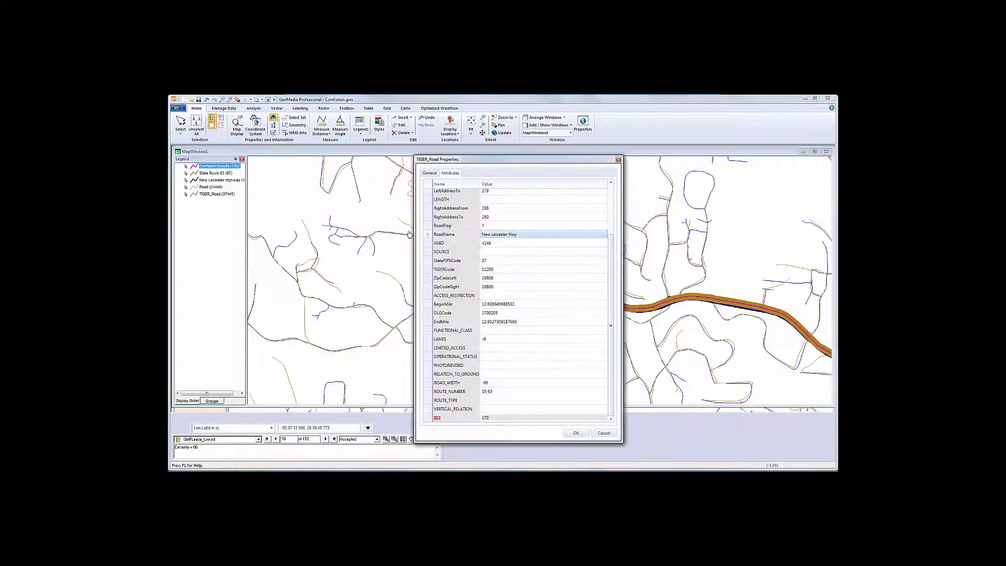
left_click(428, 391)
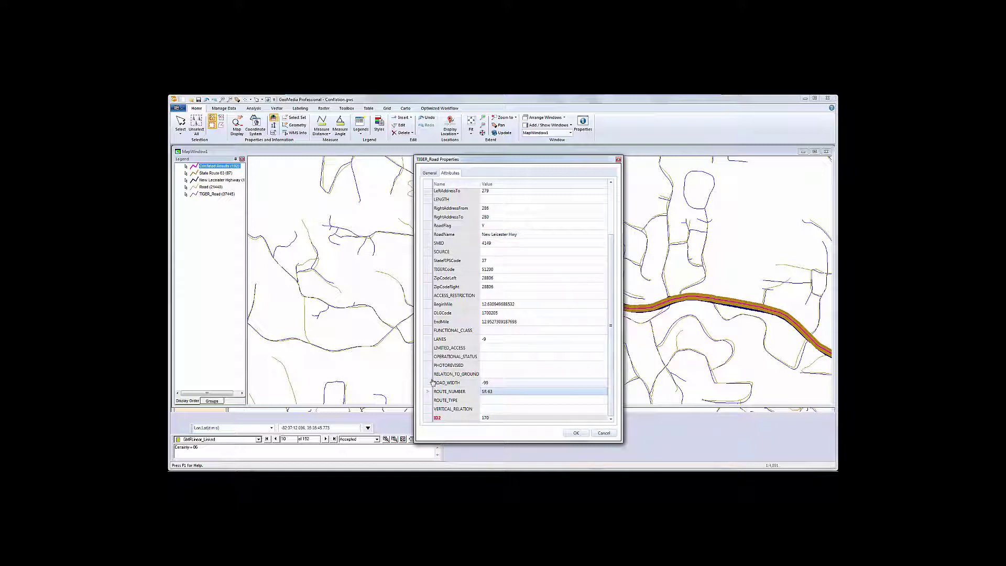
left_click(429, 271)
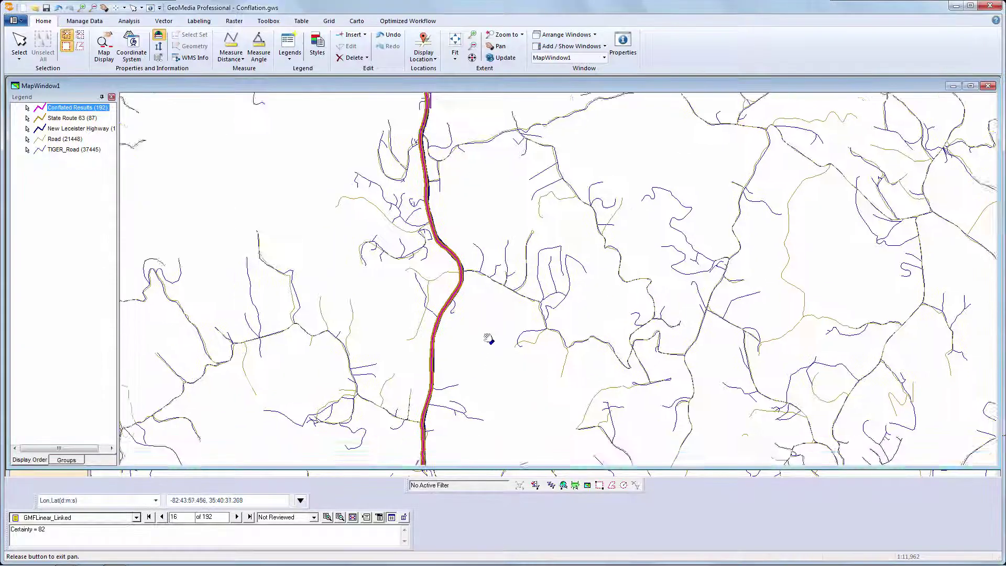
- Pan along State Route 63's curves and diagonal stretches, comparing the 192-feature Conflated Results line with the source roads
left_click_drag(492, 320, 510, 286)
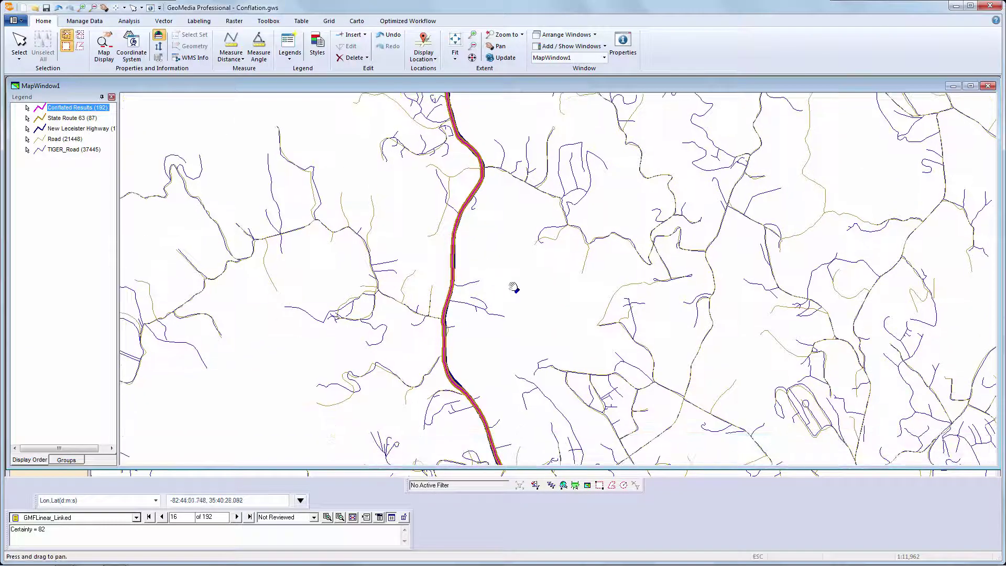
left_click_drag(524, 426, 395, 318)
left_click_drag(684, 414, 521, 335)
left_click_drag(607, 415, 571, 202)
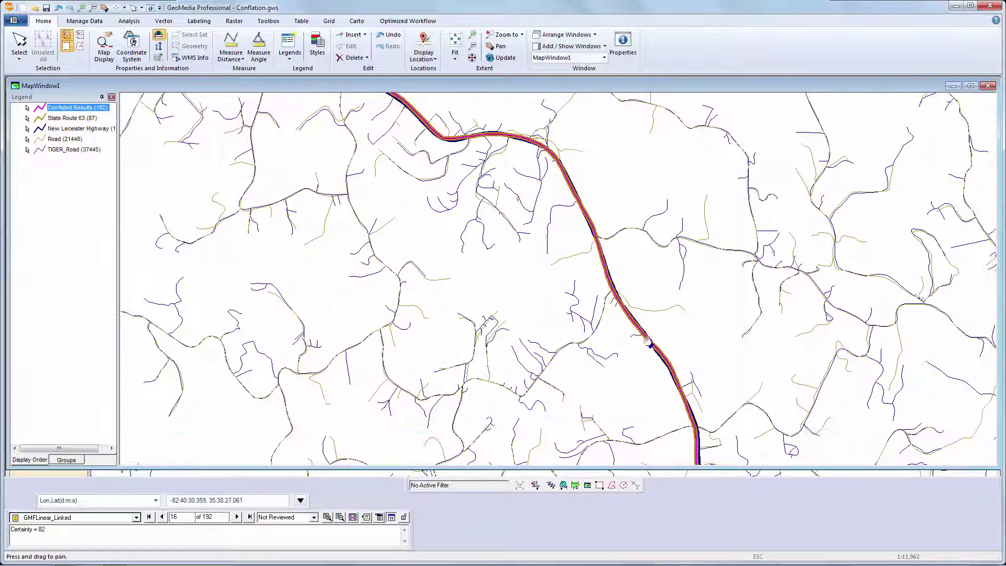
left_click_drag(647, 340, 586, 218)
left_click_drag(791, 353, 451, 233)
left_click_drag(734, 384, 523, 240)
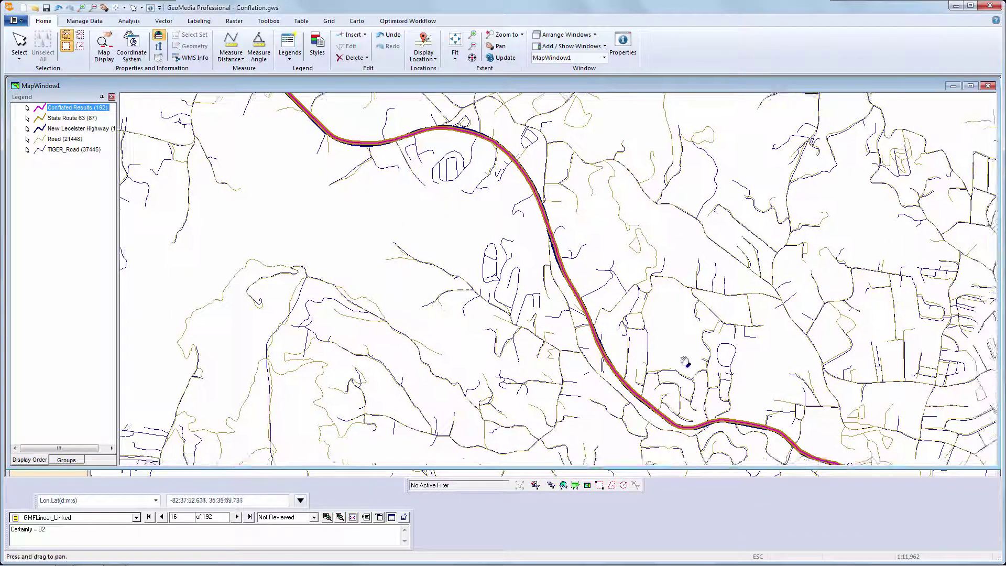
left_click_drag(703, 434, 751, 383)
left_click_drag(524, 173, 584, 339)
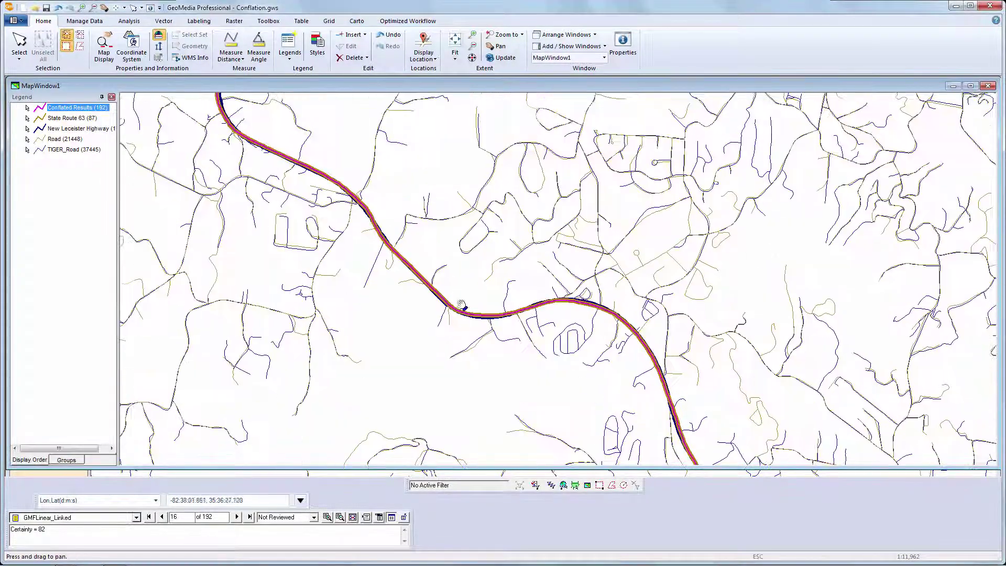
left_click_drag(257, 195, 485, 257)
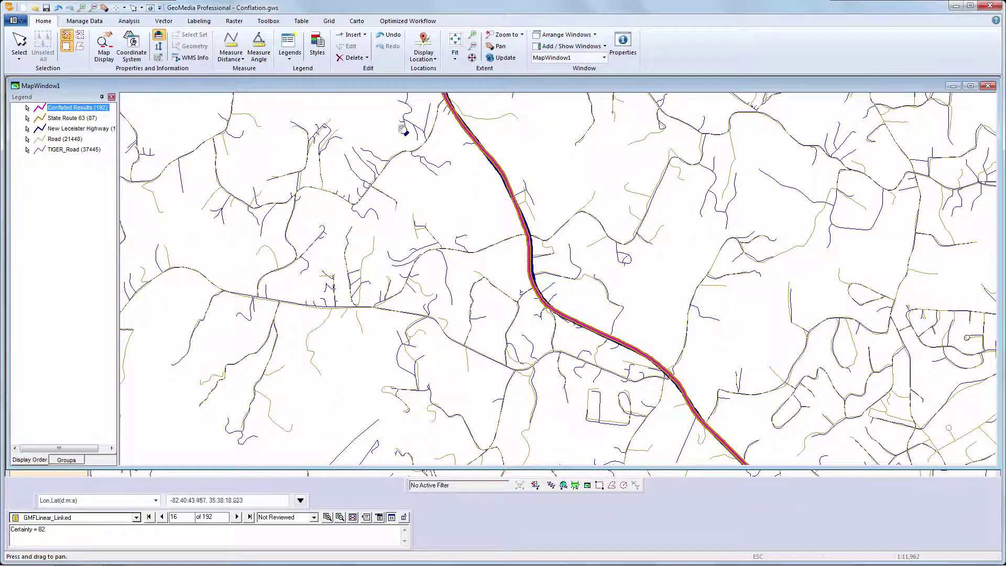
left_click_drag(404, 124, 288, 184)
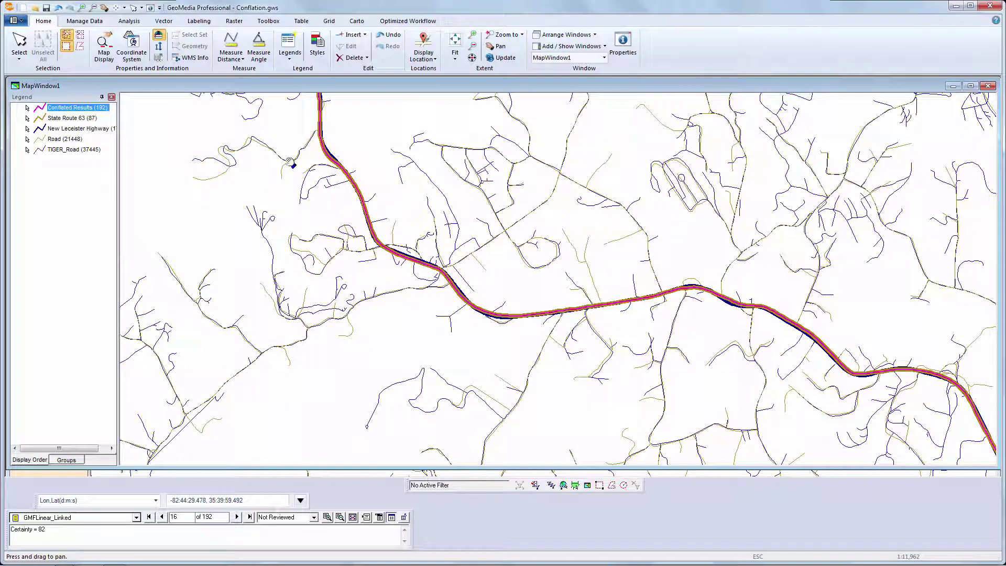